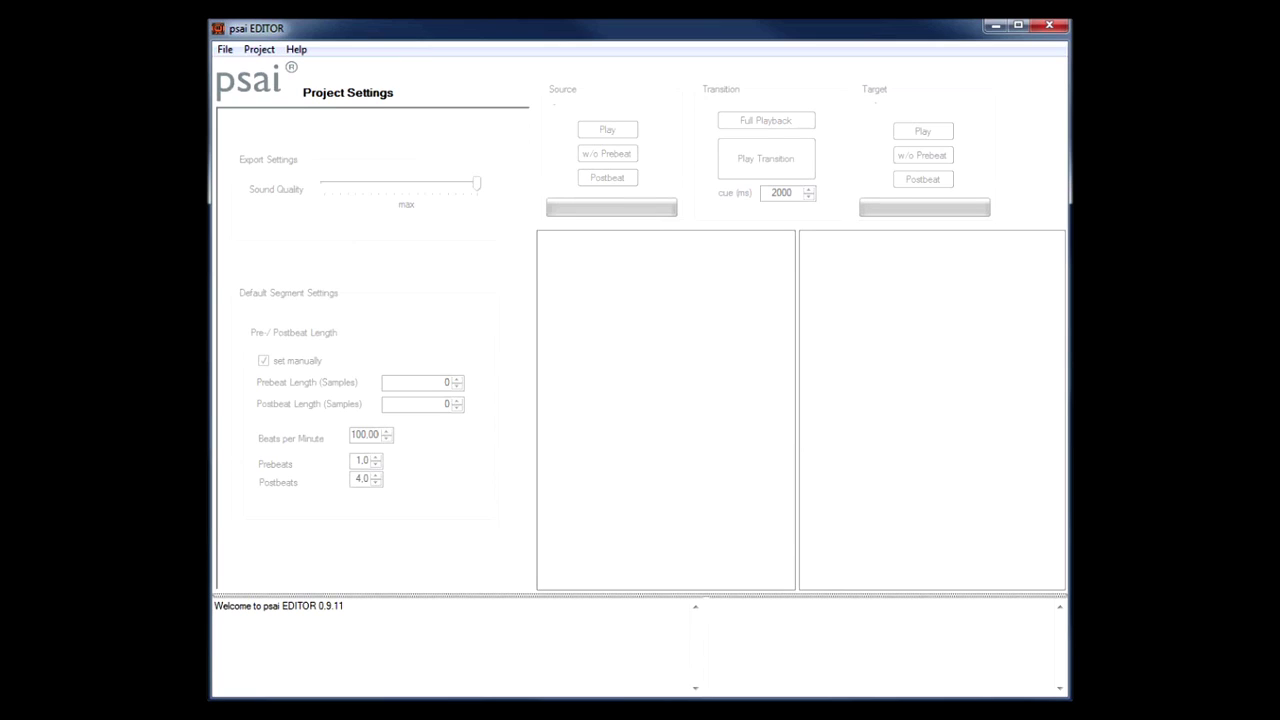
# Toggle Show Tooltips from the Help menu.
pyautogui.moveTo(702, 422)
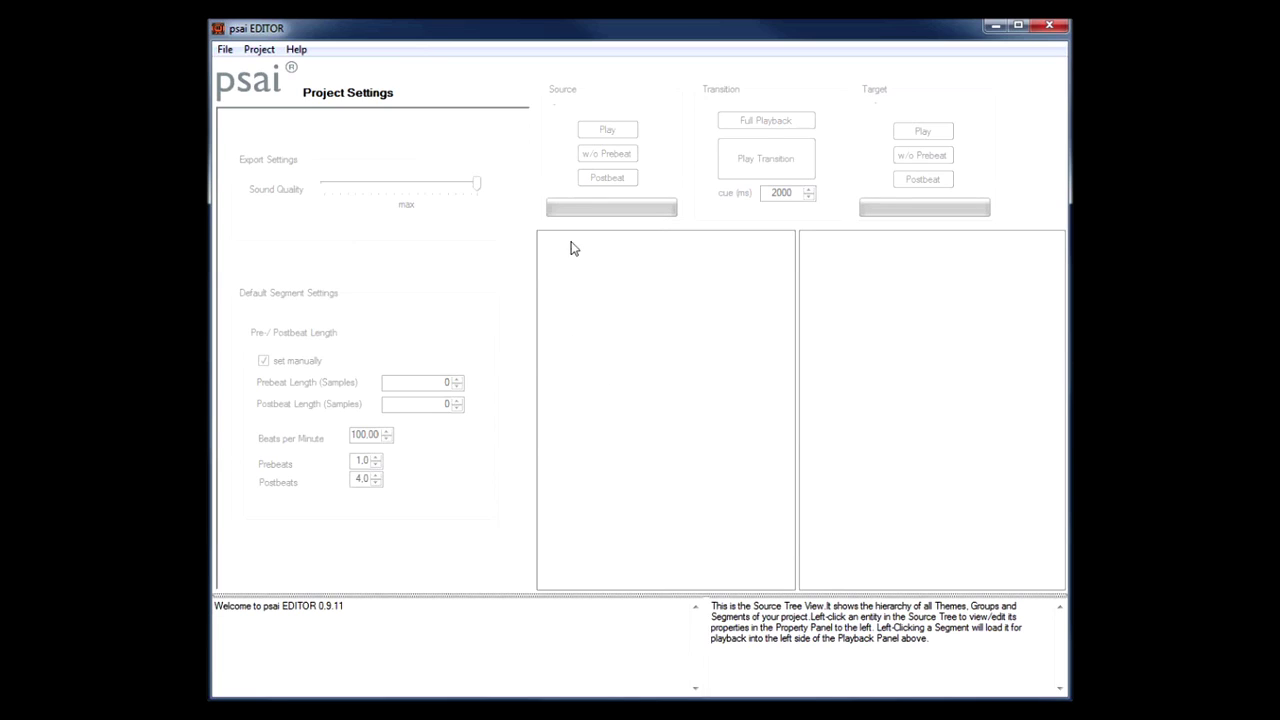
pyautogui.moveTo(475, 218)
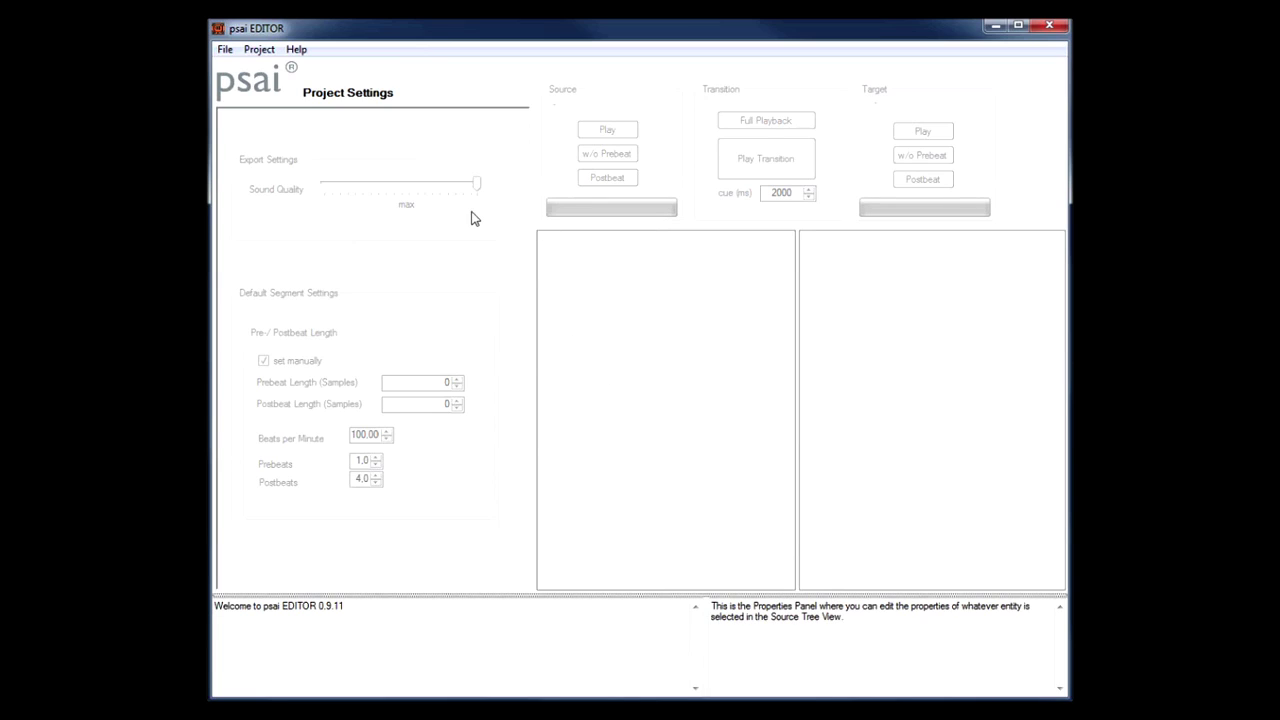
pyautogui.click(296, 50)
pyautogui.click(339, 88)
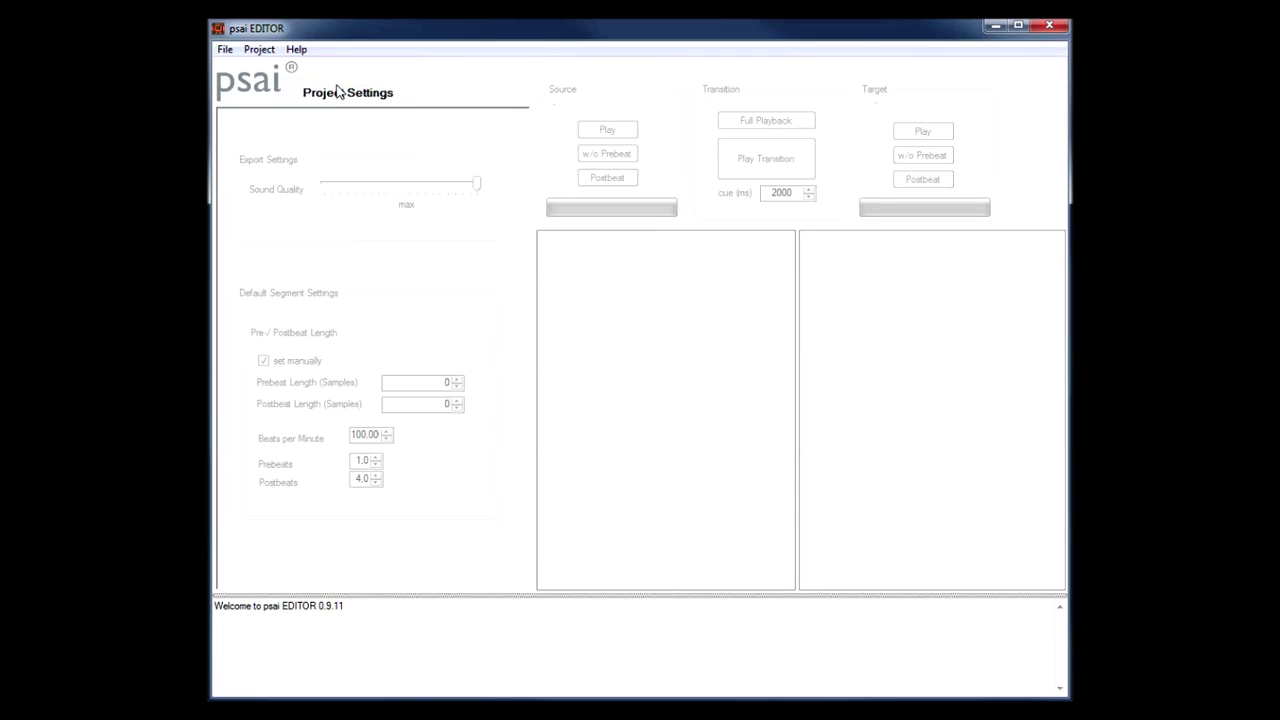
# Start a new project and browse its save location to the demosoundtrack folder.
pyautogui.click(225, 49)
pyautogui.click(252, 65)
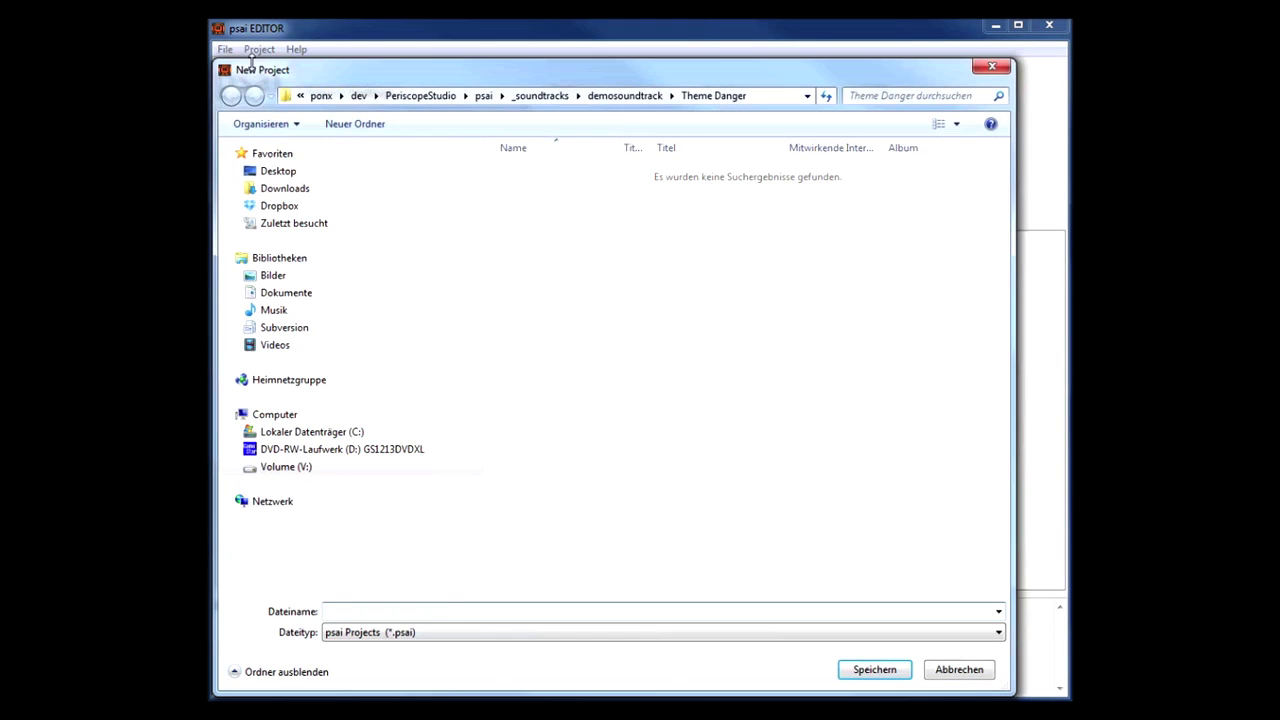
pyautogui.click(612, 97)
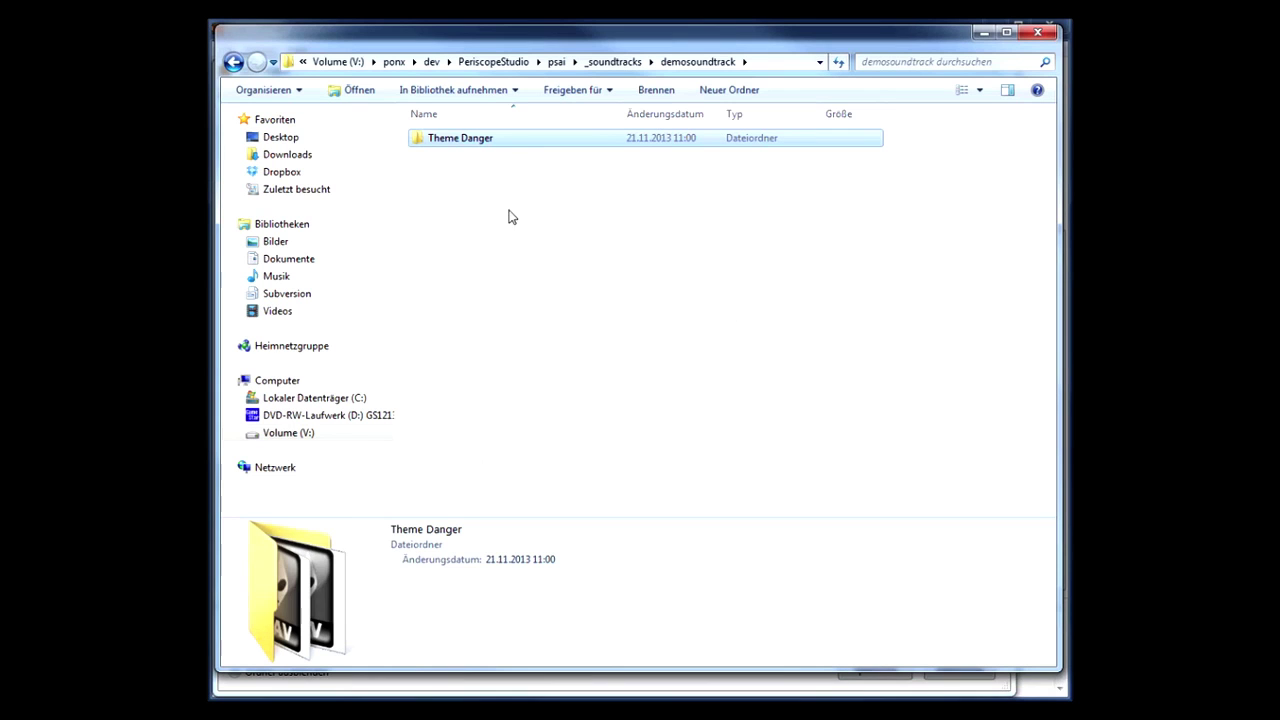
# Look through the danger wav files in Theme Danger, then go back to demosoundtrack.
pyautogui.click(455, 141)
pyautogui.click(476, 176)
pyautogui.doubleClick(468, 146)
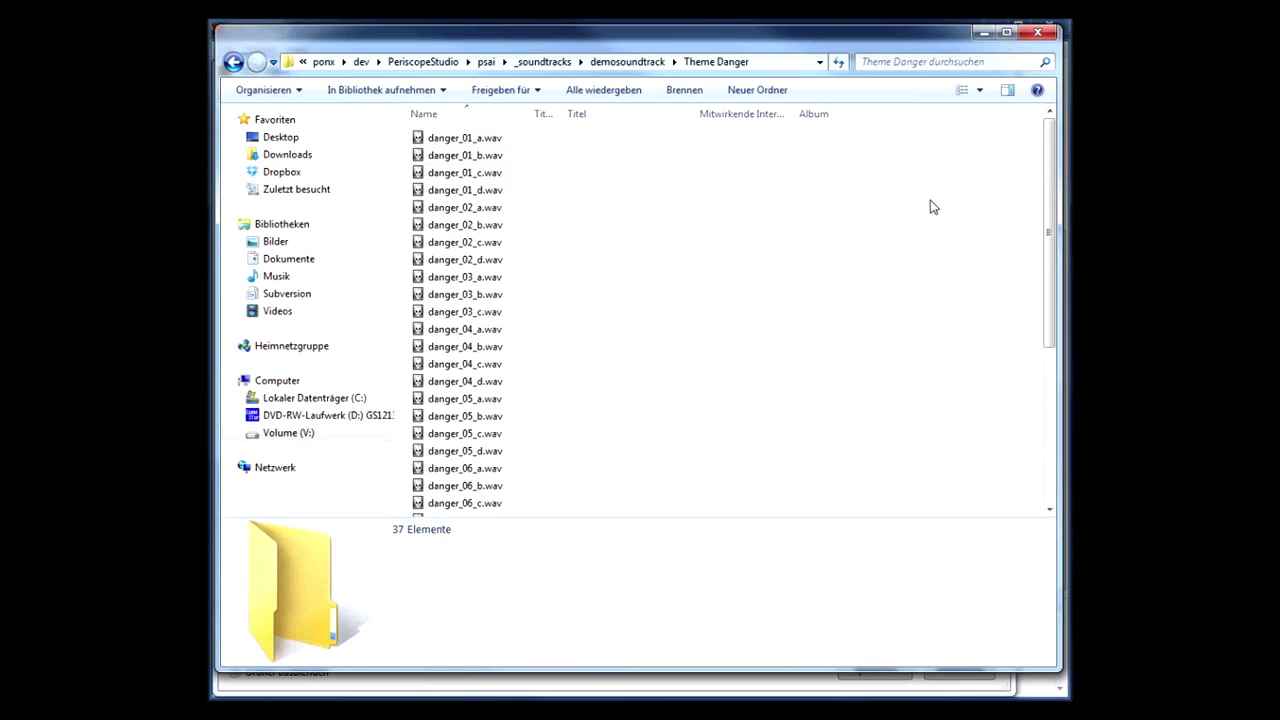
pyautogui.moveTo(1047, 195); pyautogui.dragTo(1047, 157)
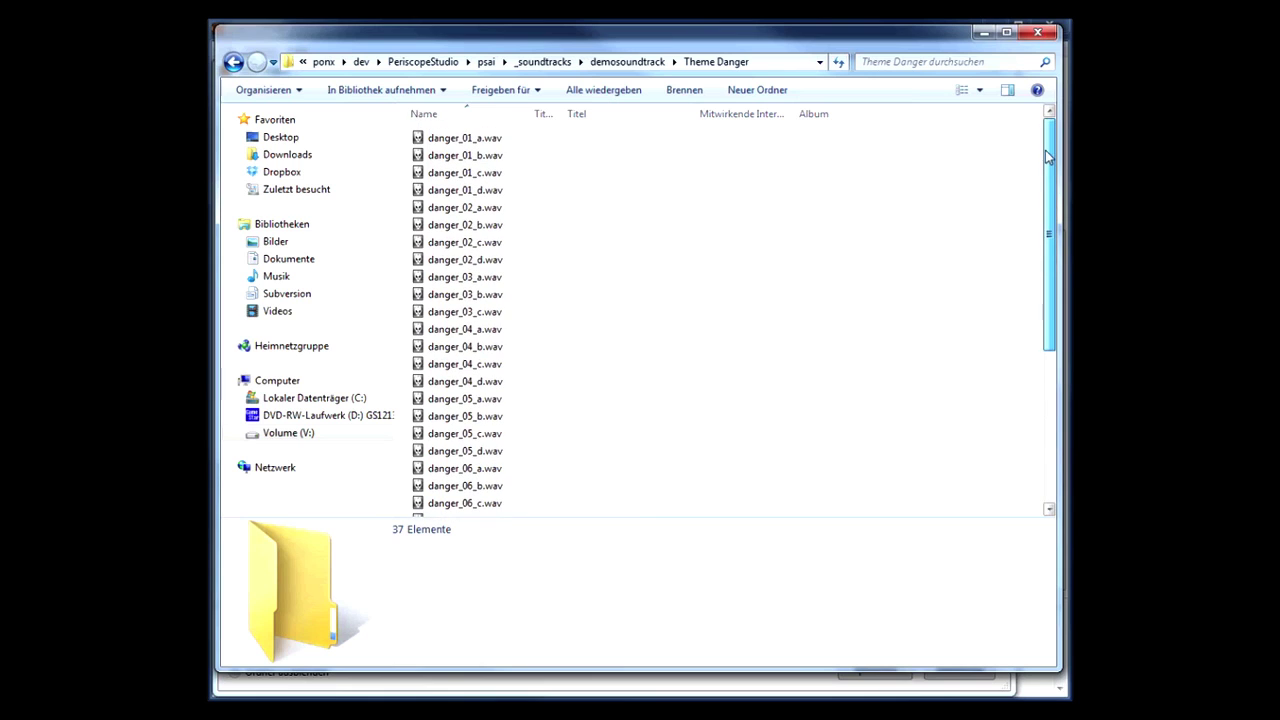
pyautogui.click(640, 64)
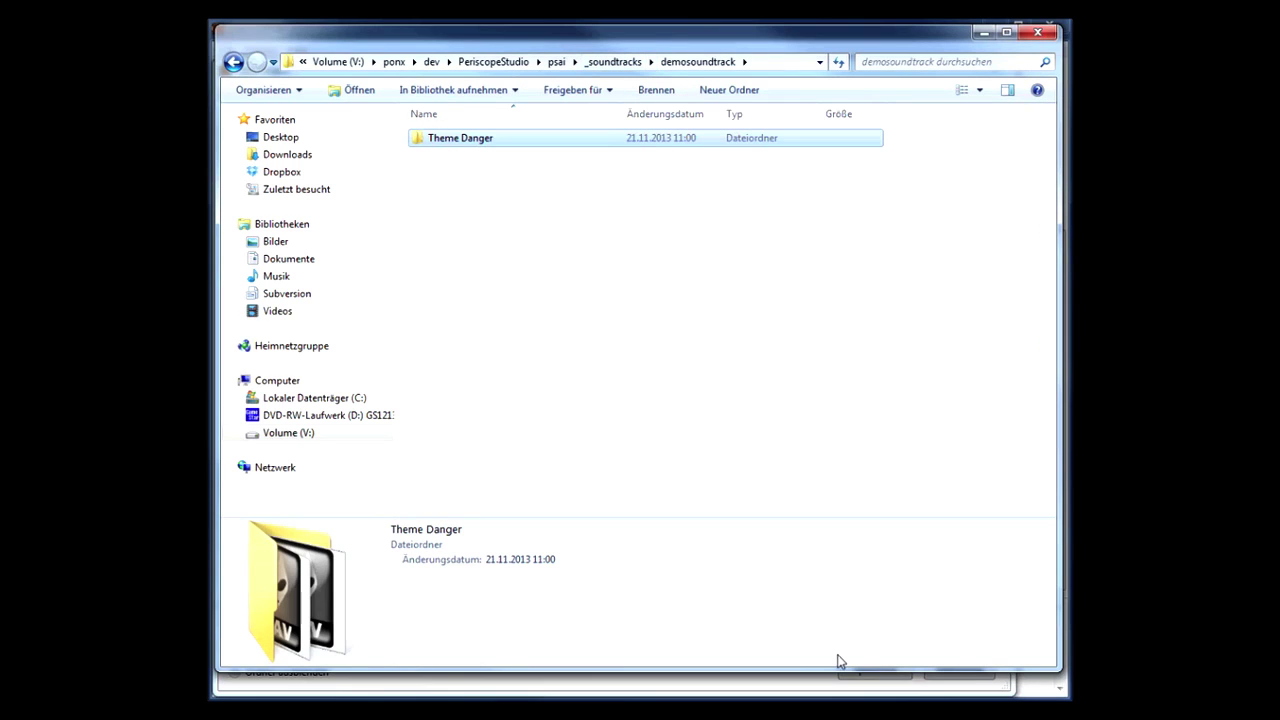
# Close Explorer and save the project as DemoSoundtrack, fixing the file-name typo.
pyautogui.hotkey('alt', 'F4')
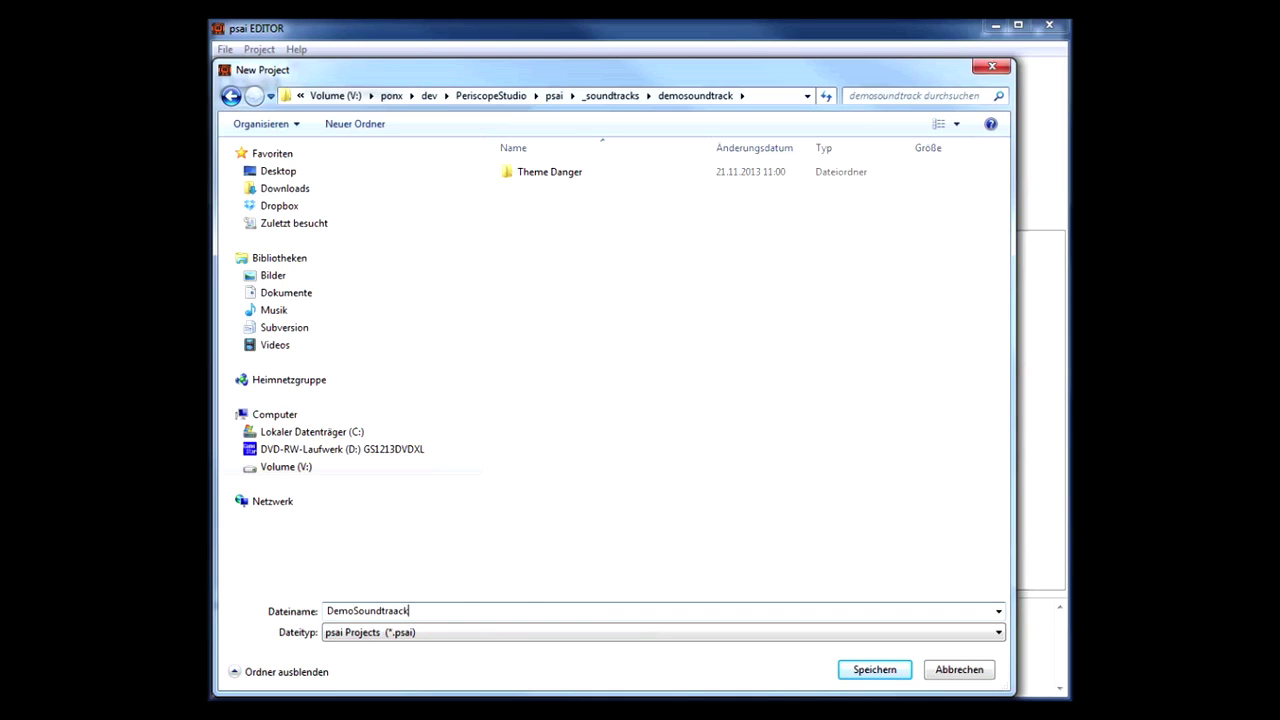
pyautogui.press('Left')
pyautogui.press('Left')
pyautogui.press('BackSpace')
pyautogui.click(898, 670)
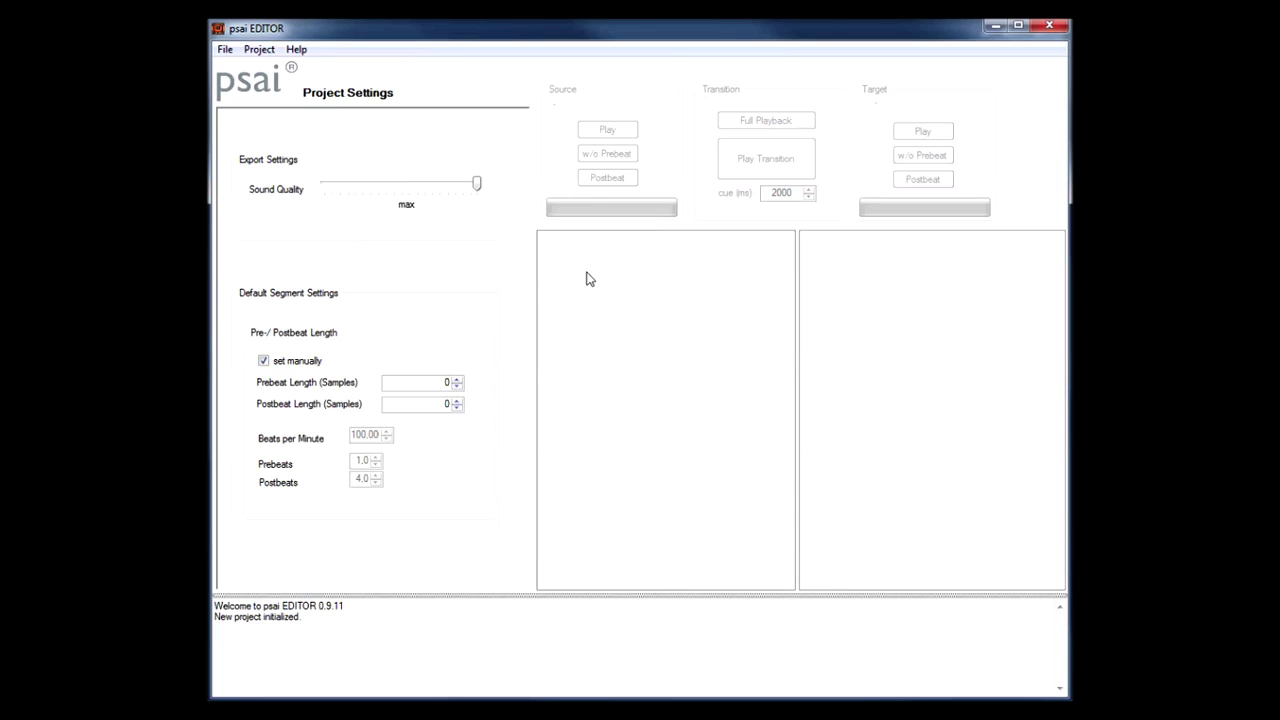
# Add a theme named new_theme from the Source Tree context menu and show its settings.
pyautogui.click(259, 49)
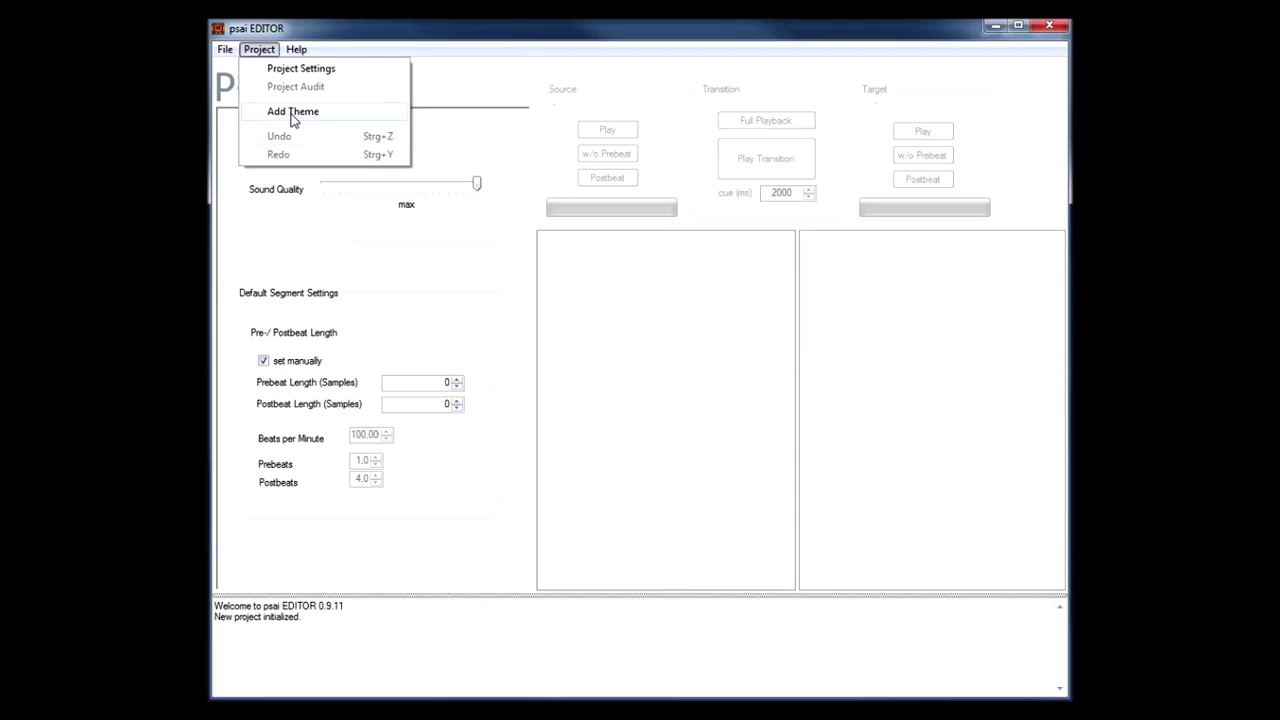
pyautogui.rightClick(586, 277)
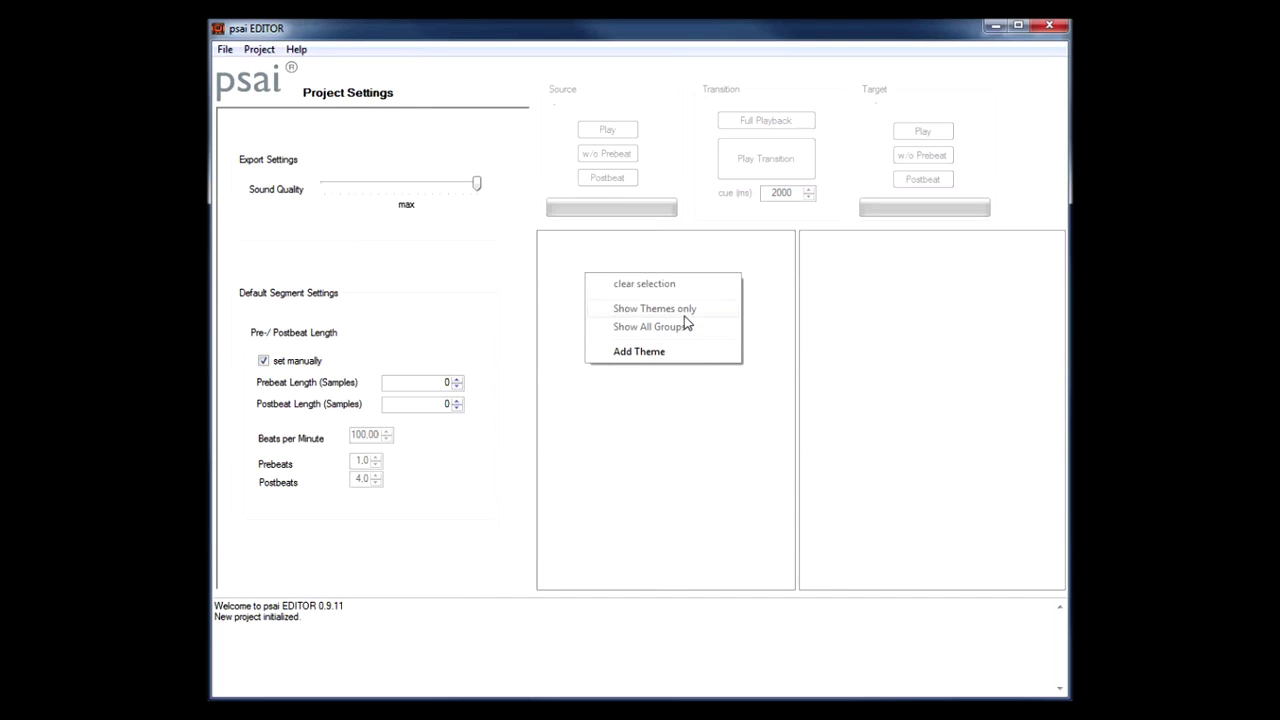
pyautogui.click(656, 359)
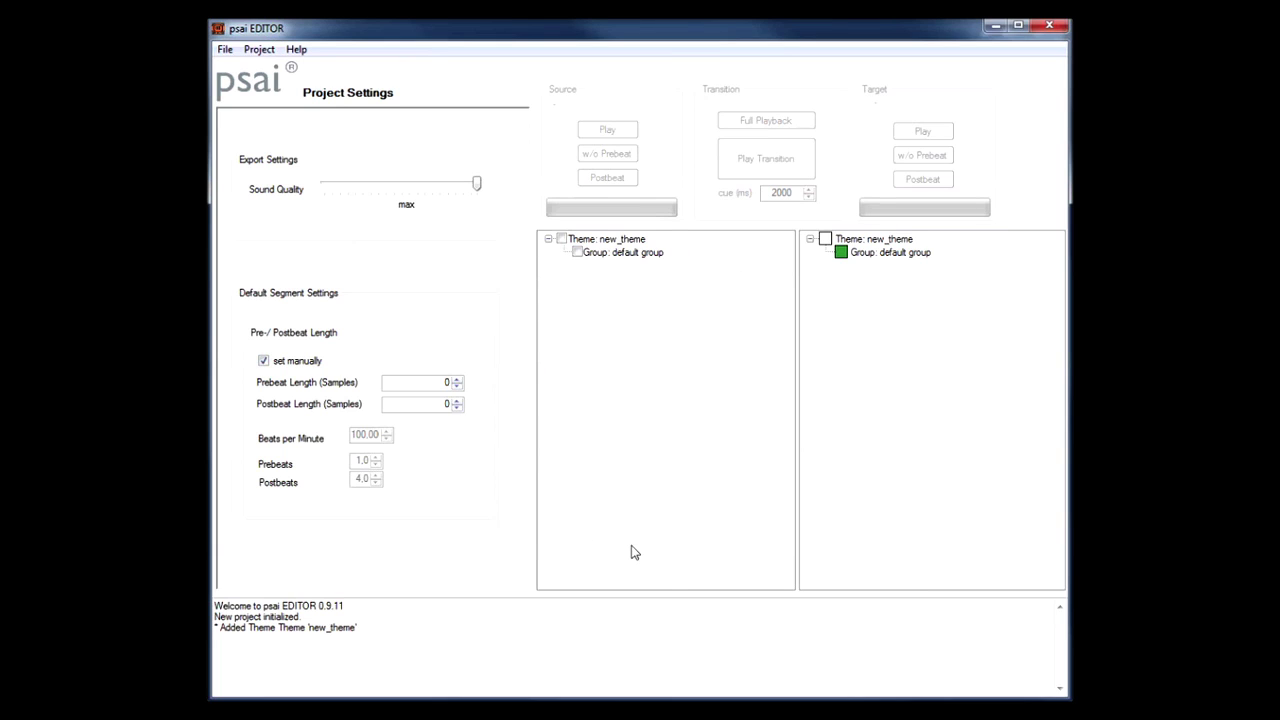
pyautogui.click(624, 239)
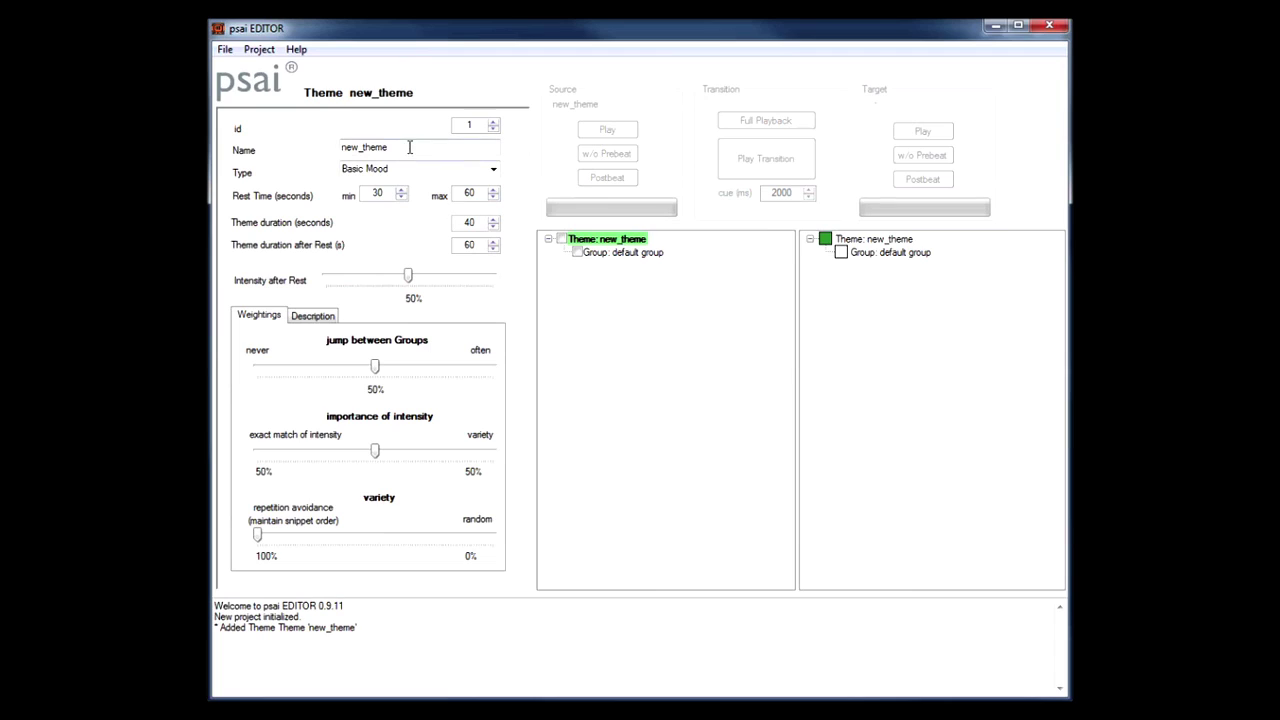
# Rename new_theme to Danger, then review the default group and Danger theme properties.
pyautogui.moveTo(409, 146); pyautogui.dragTo(295, 138)
pyautogui.write('Danger')
pyautogui.press('Tab')
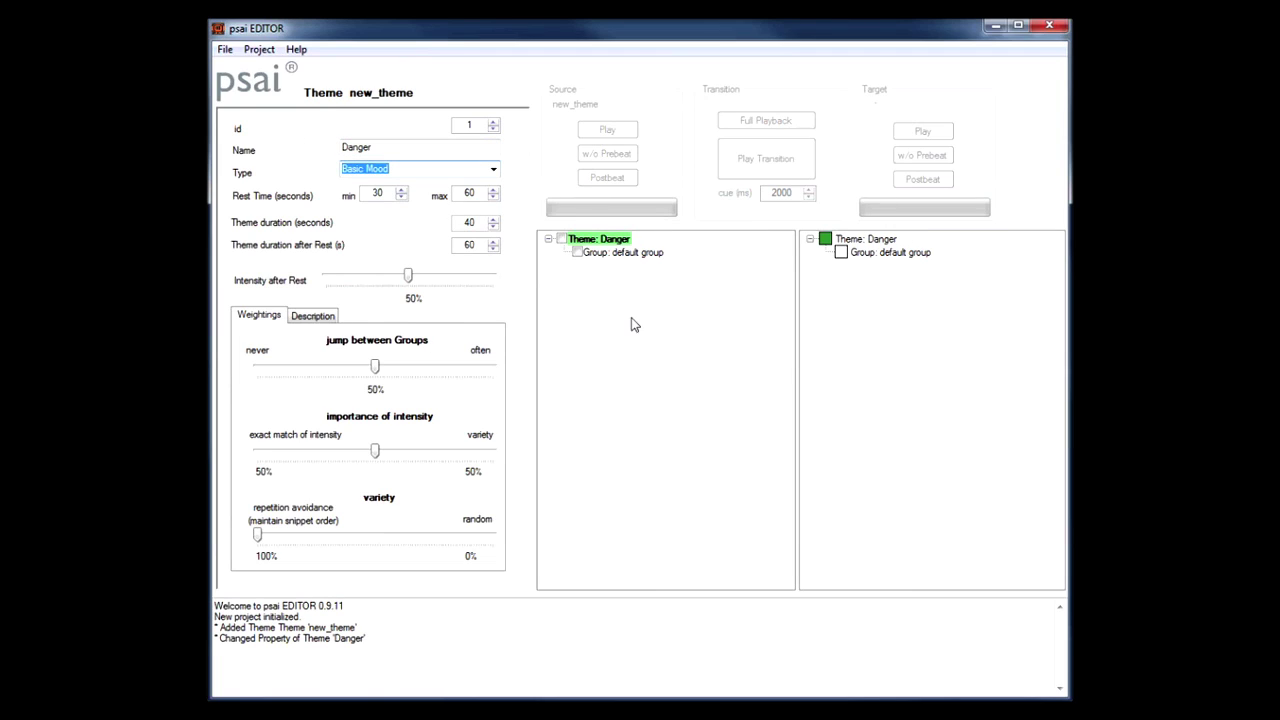
pyautogui.click(637, 254)
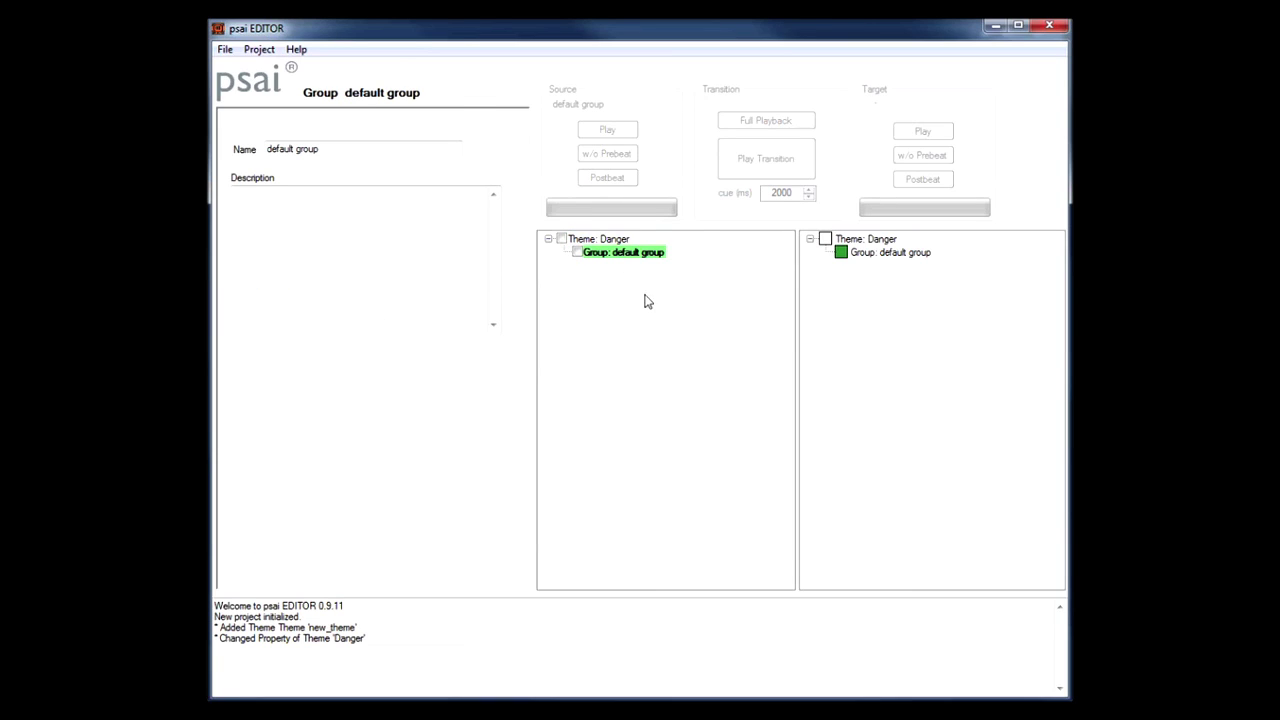
pyautogui.click(617, 243)
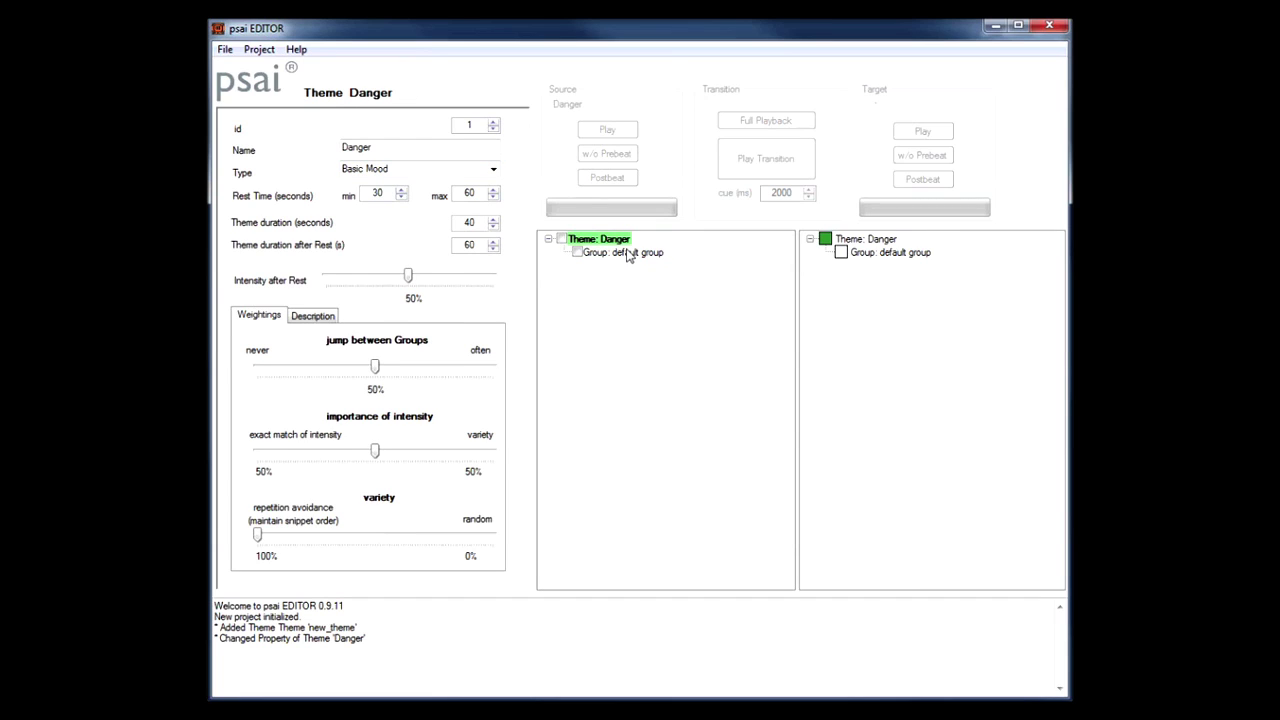
pyautogui.rightClick(616, 245)
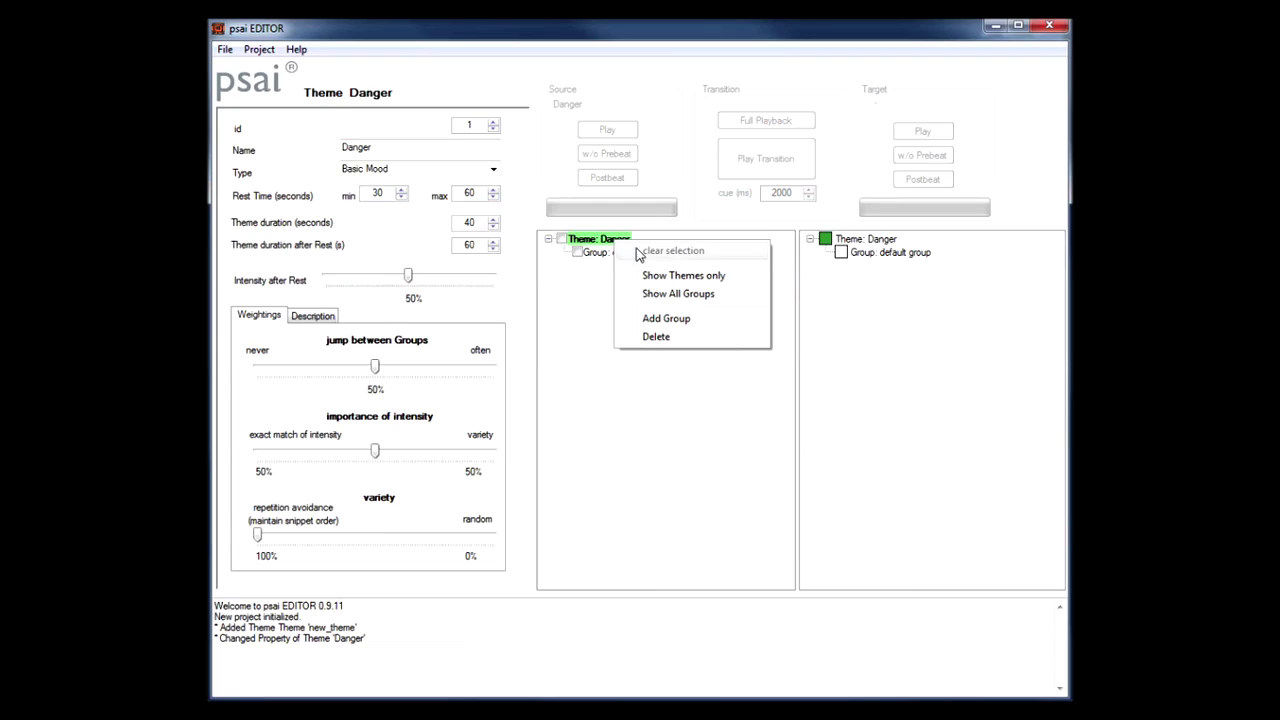
pyautogui.click(676, 320)
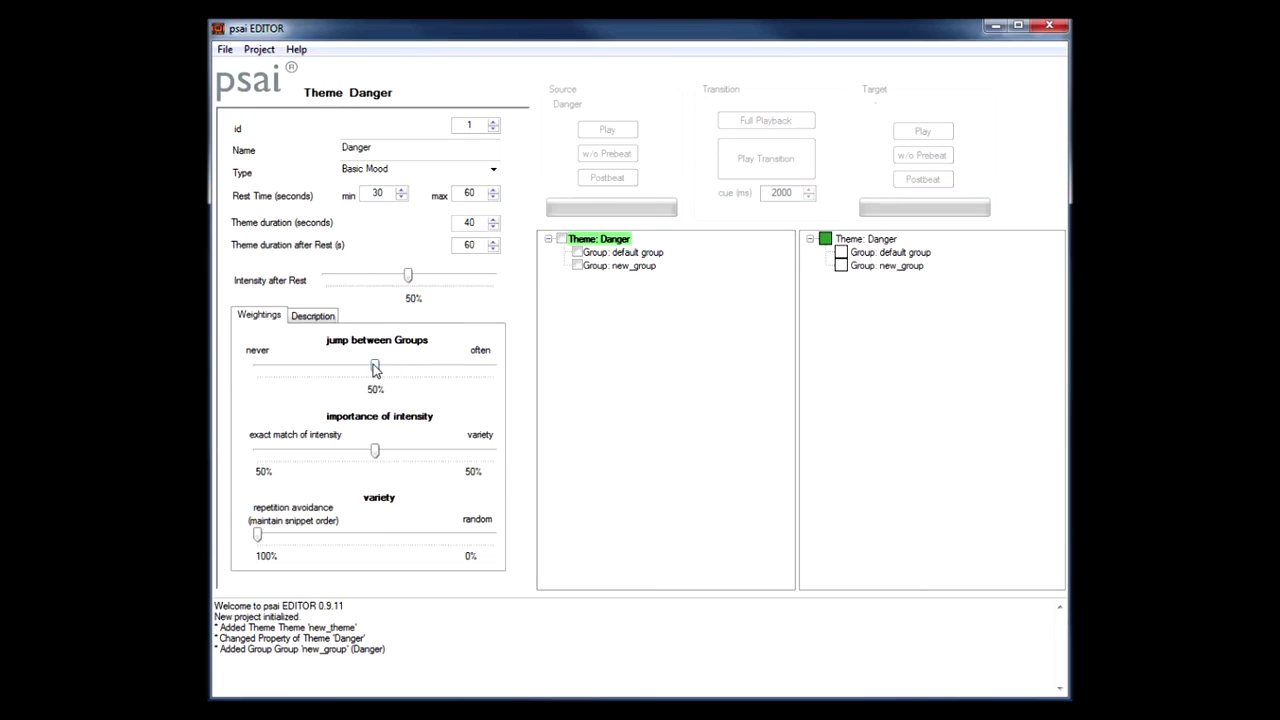
pyautogui.moveTo(378, 378)
pyautogui.mouseDown()
pyautogui.moveTo(334, 371)
pyautogui.moveTo(471, 368)
pyautogui.moveTo(356, 372)
pyautogui.moveTo(377, 402)
pyautogui.mouseUp()
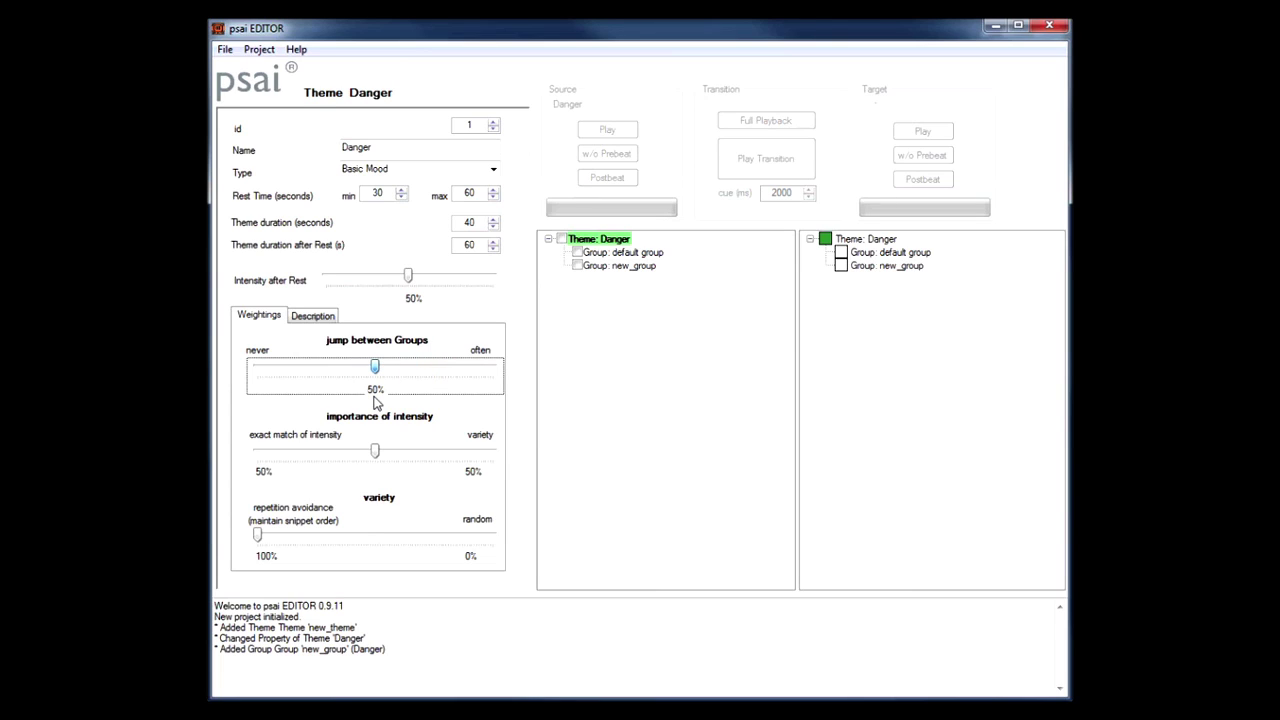
pyautogui.click(640, 268)
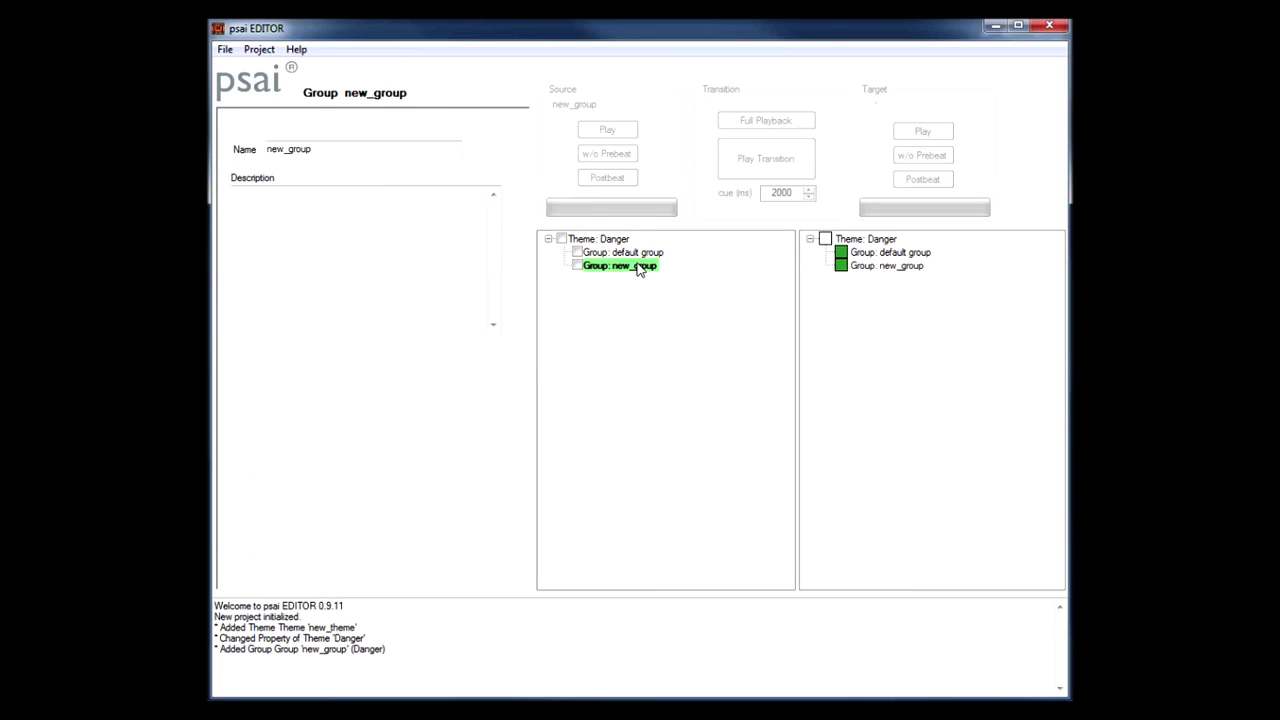
pyautogui.rightClick(640, 268)
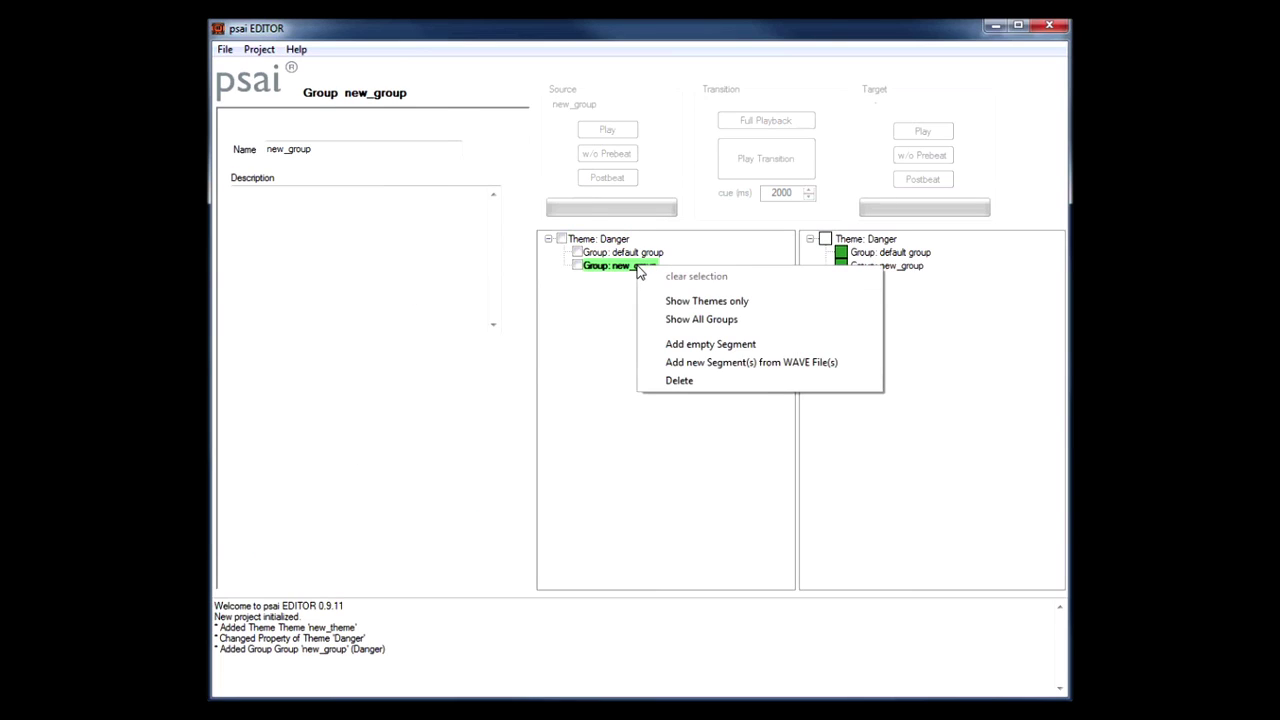
pyautogui.click(680, 381)
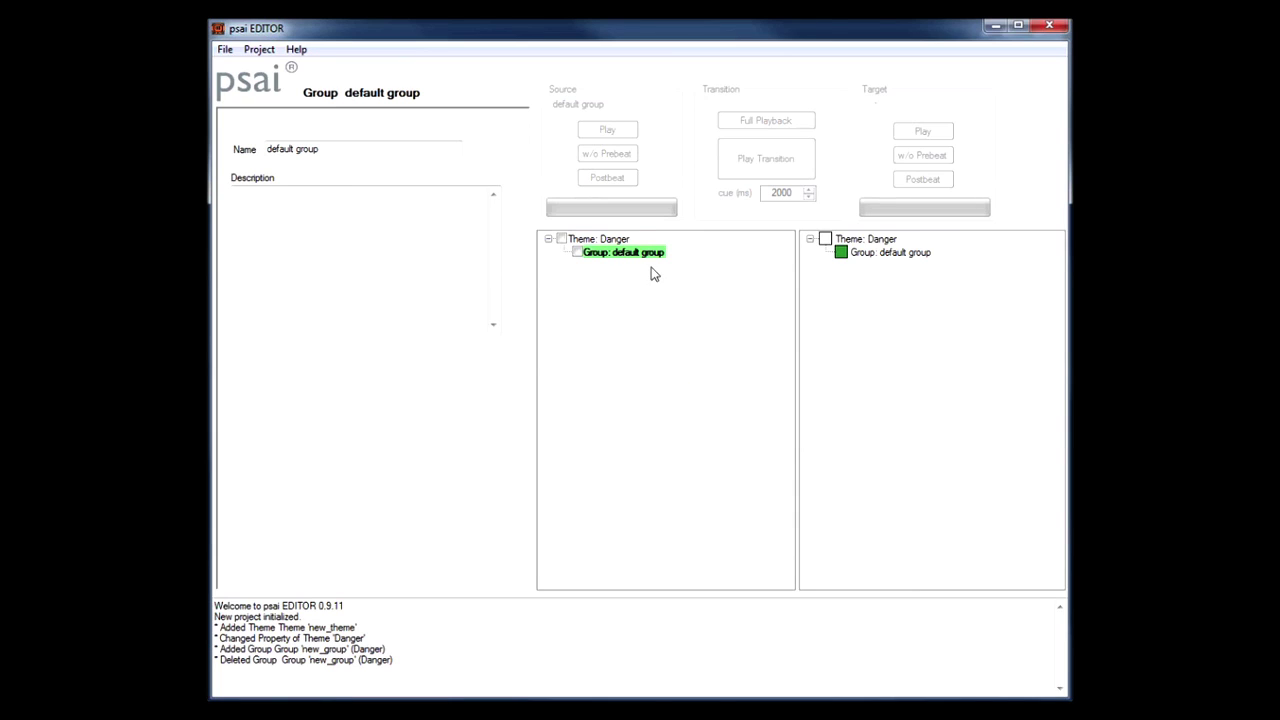
# Import all danger_*.wav files from Theme Danger into the default group as 37 segments.
pyautogui.rightClick(617, 262)
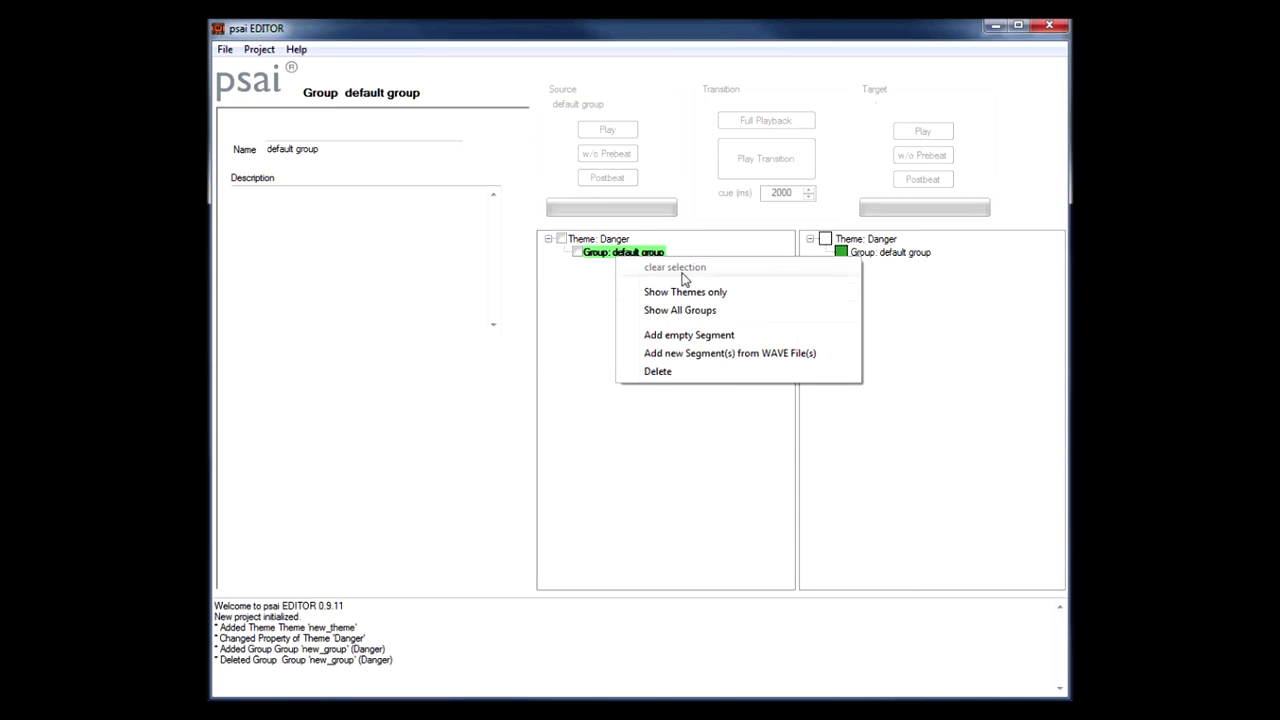
pyautogui.click(716, 354)
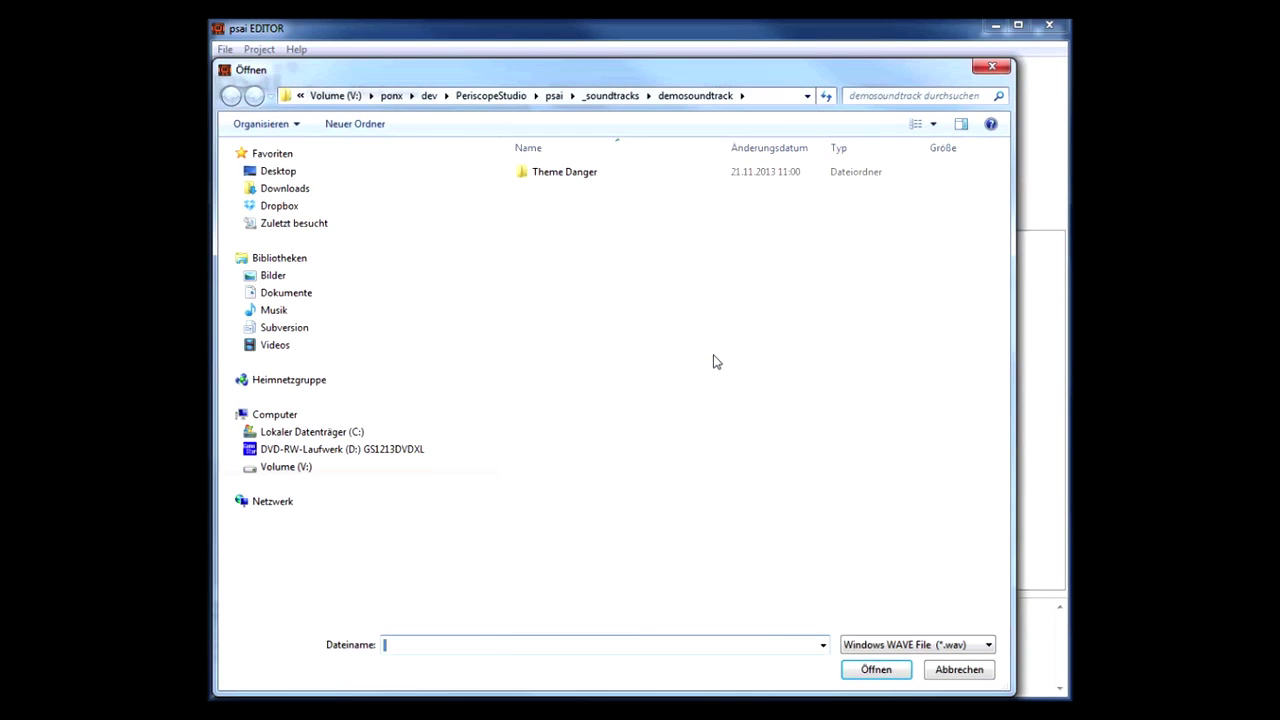
pyautogui.doubleClick(578, 174)
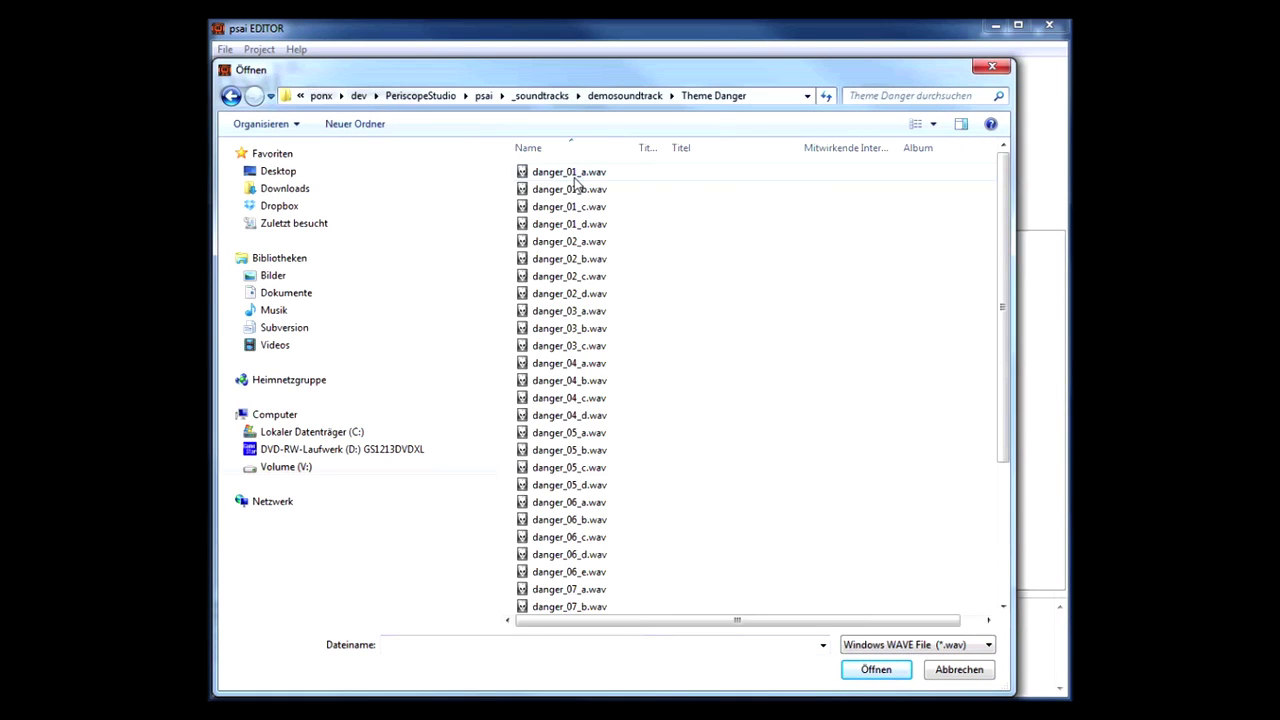
pyautogui.moveTo(751, 177); pyautogui.dragTo(545, 612)
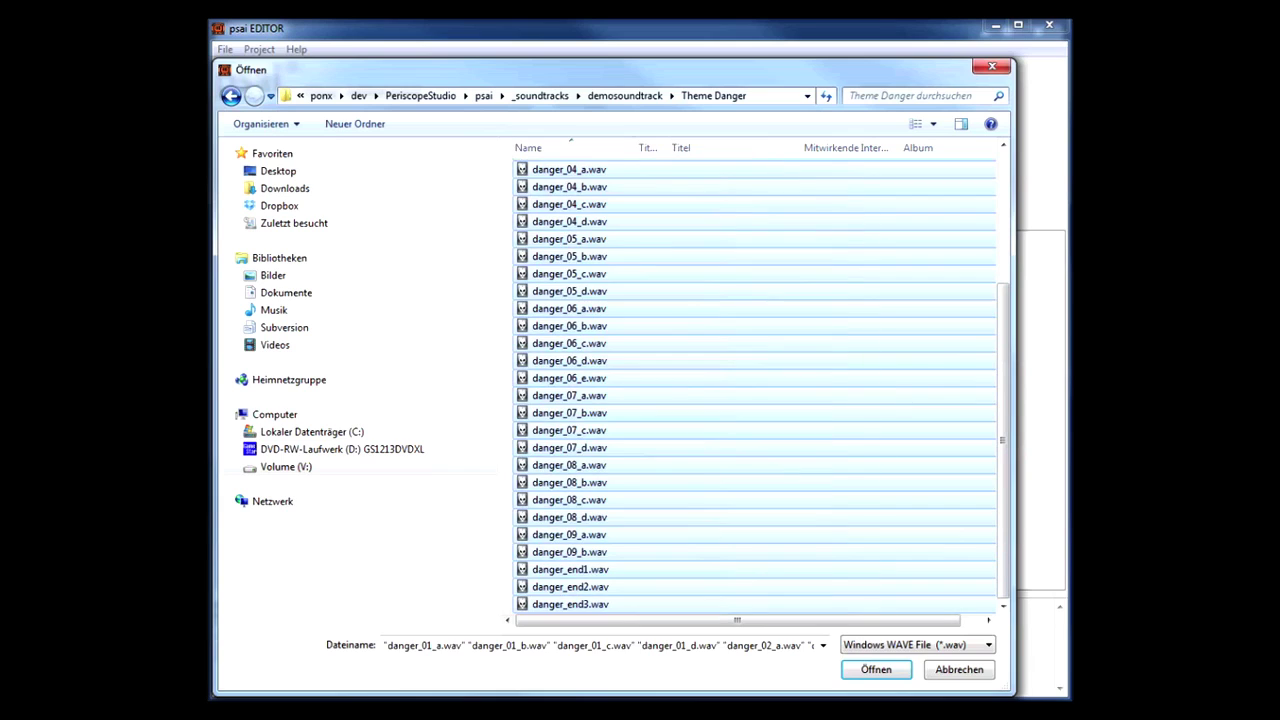
pyautogui.click(875, 669)
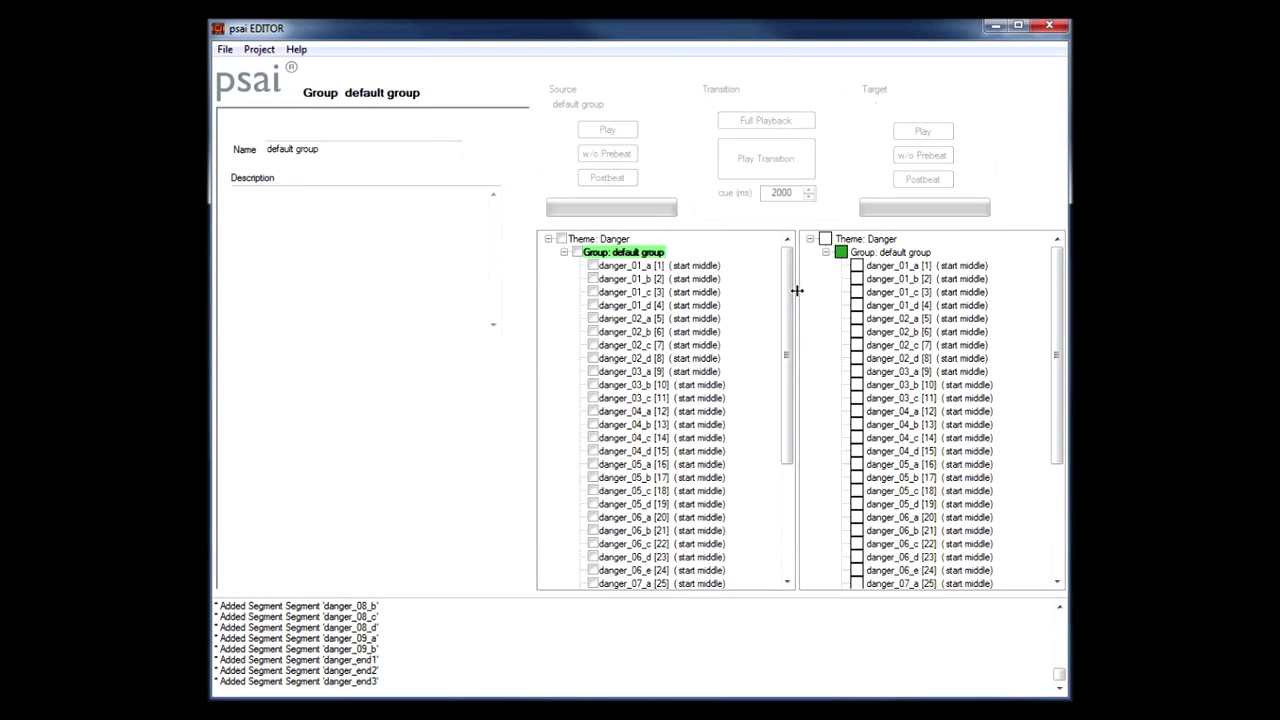
pyautogui.moveTo(789, 274)
pyautogui.mouseDown()
pyautogui.moveTo(794, 423)
pyautogui.moveTo(803, 277)
pyautogui.mouseUp()
# Play danger_01_a and danger_02_a, then show danger_02_a's Audio Data settings.
pyautogui.click(650, 266)
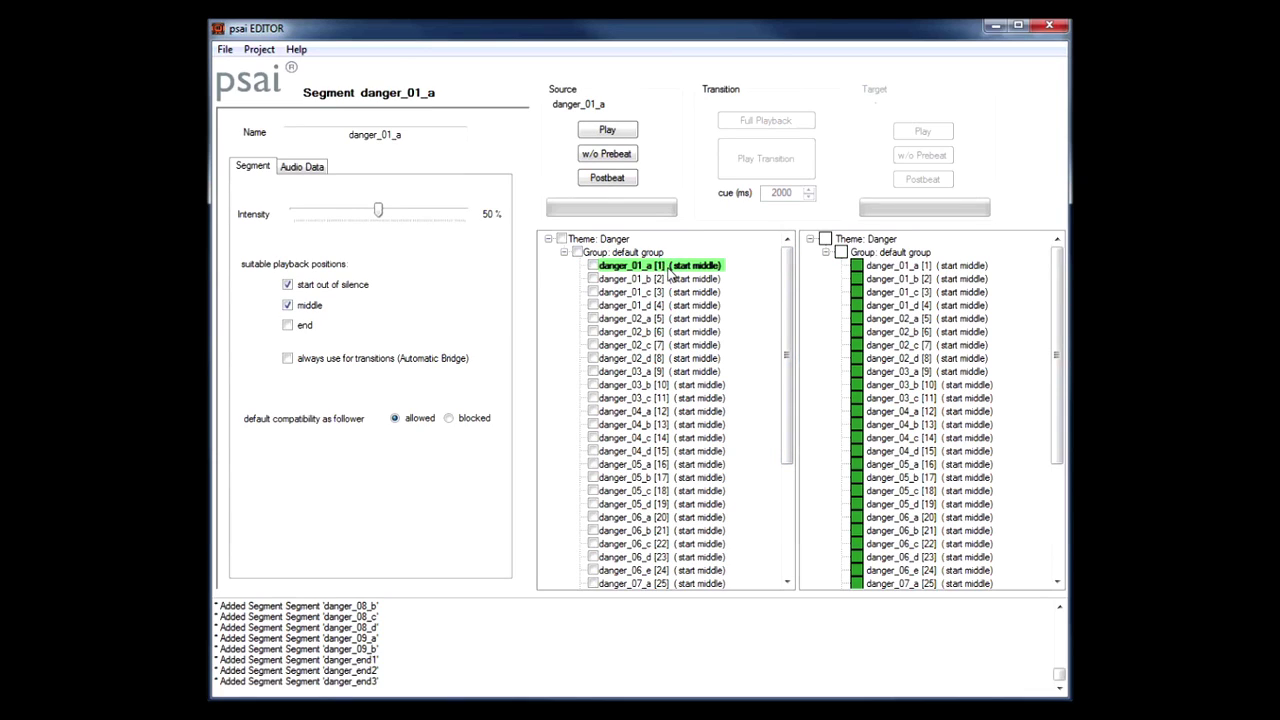
pyautogui.click(605, 132)
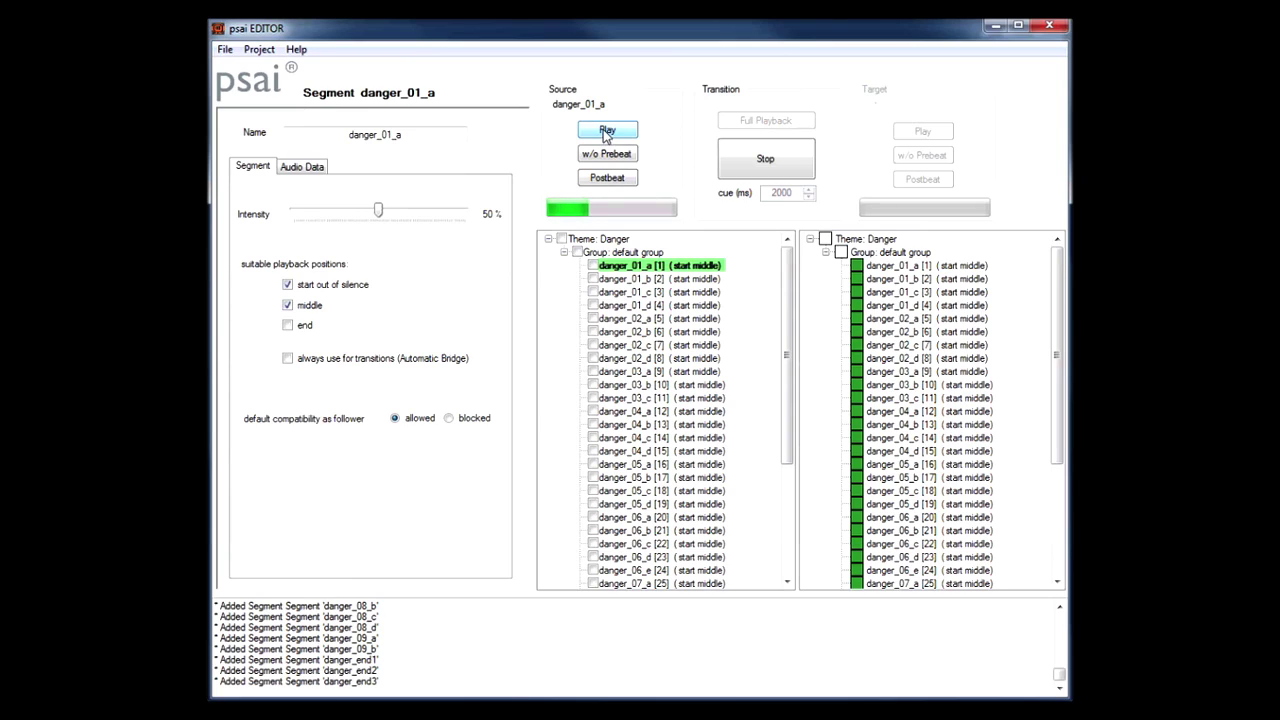
pyautogui.click(630, 318)
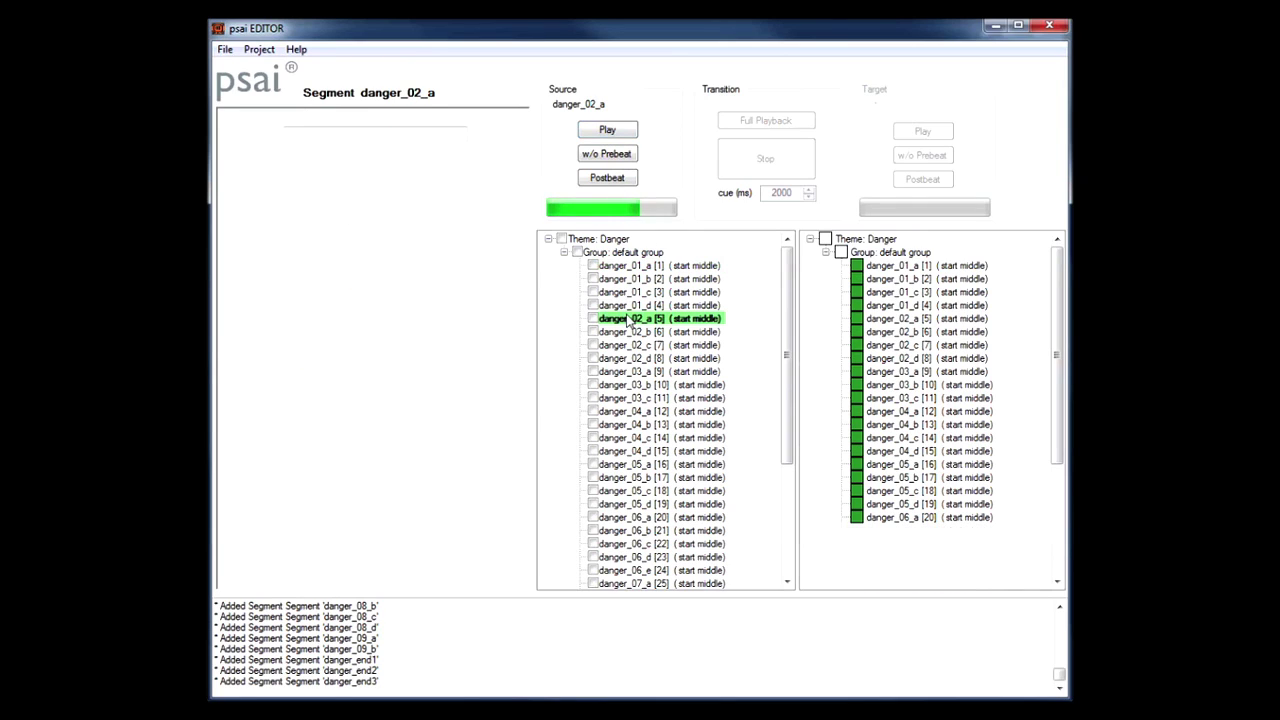
pyautogui.click(618, 136)
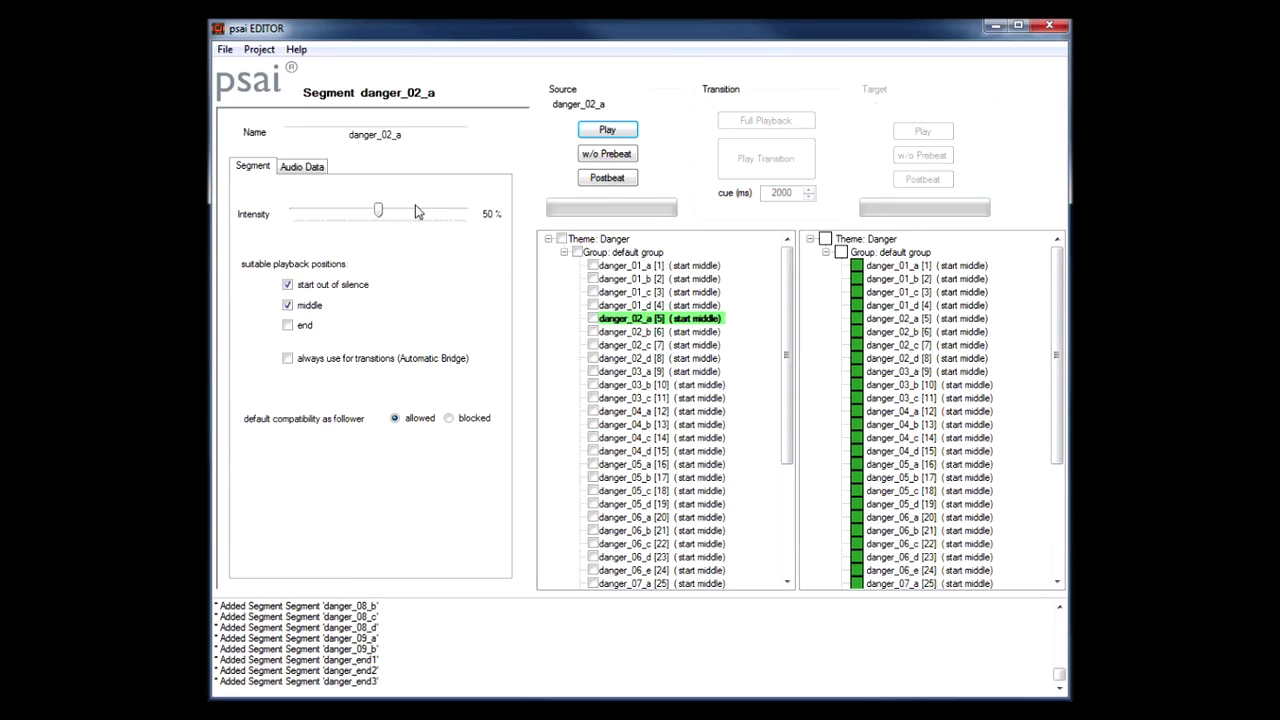
pyautogui.click(303, 167)
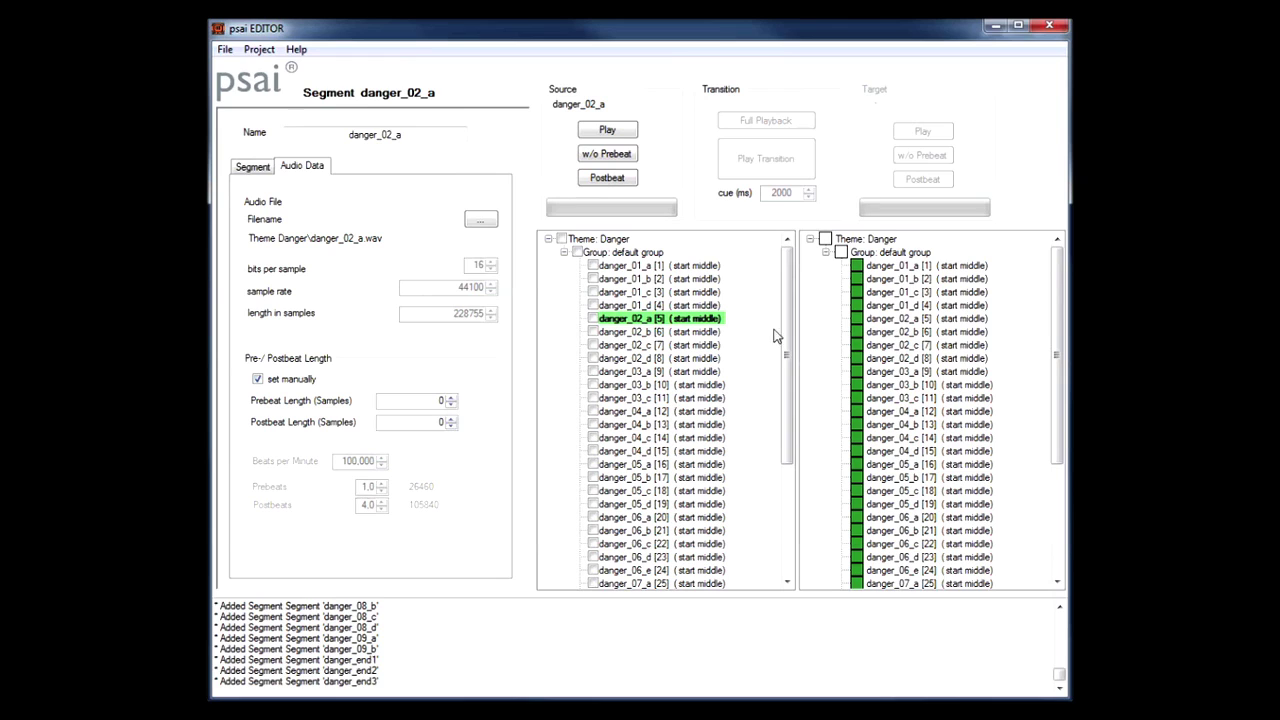
# Select the danger_03_a segment to view its audio data.
pyautogui.click(679, 372)
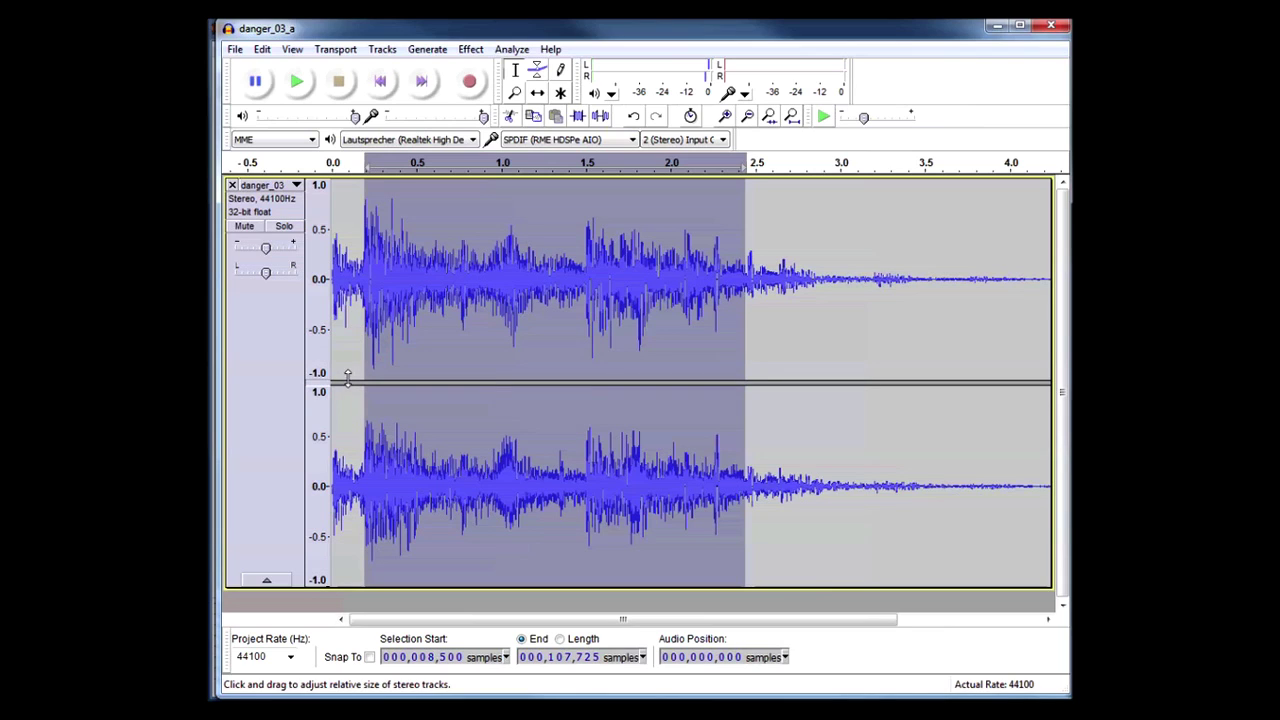
# Play and stop the 8,500–107,725 sample selection in Audacity, then return to psai EDITOR.
pyautogui.click(297, 84)
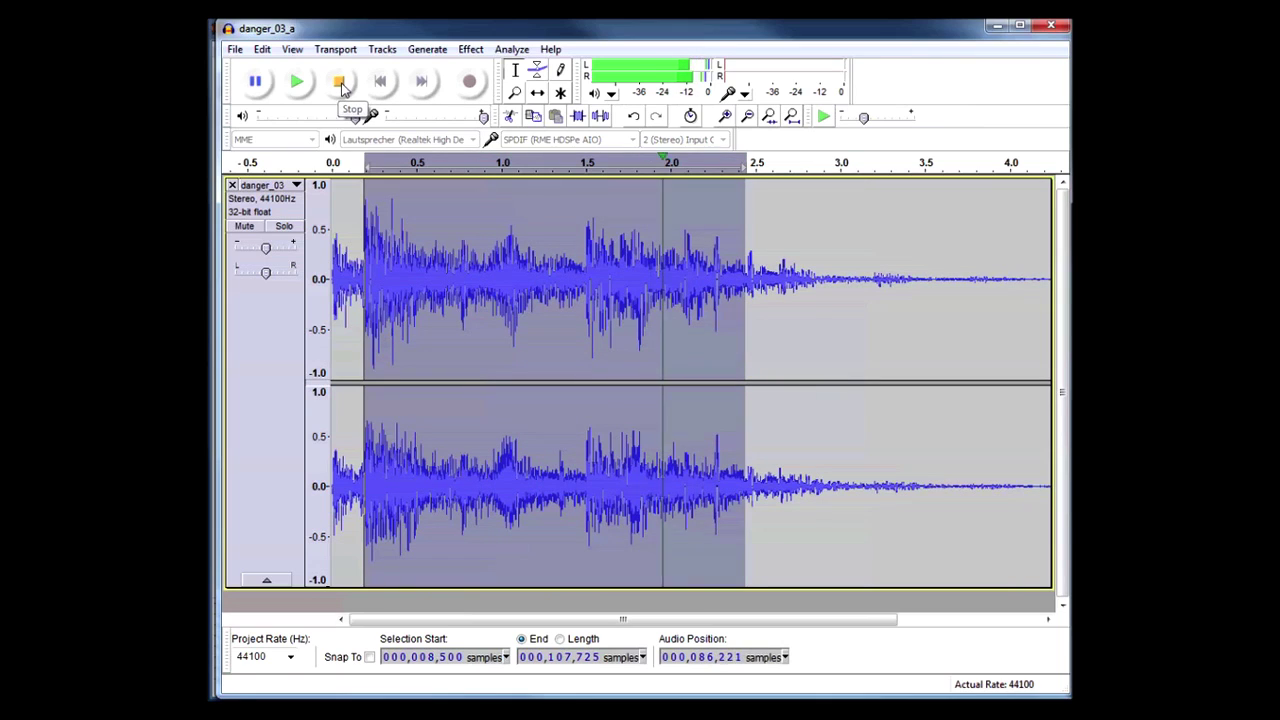
pyautogui.click(341, 85)
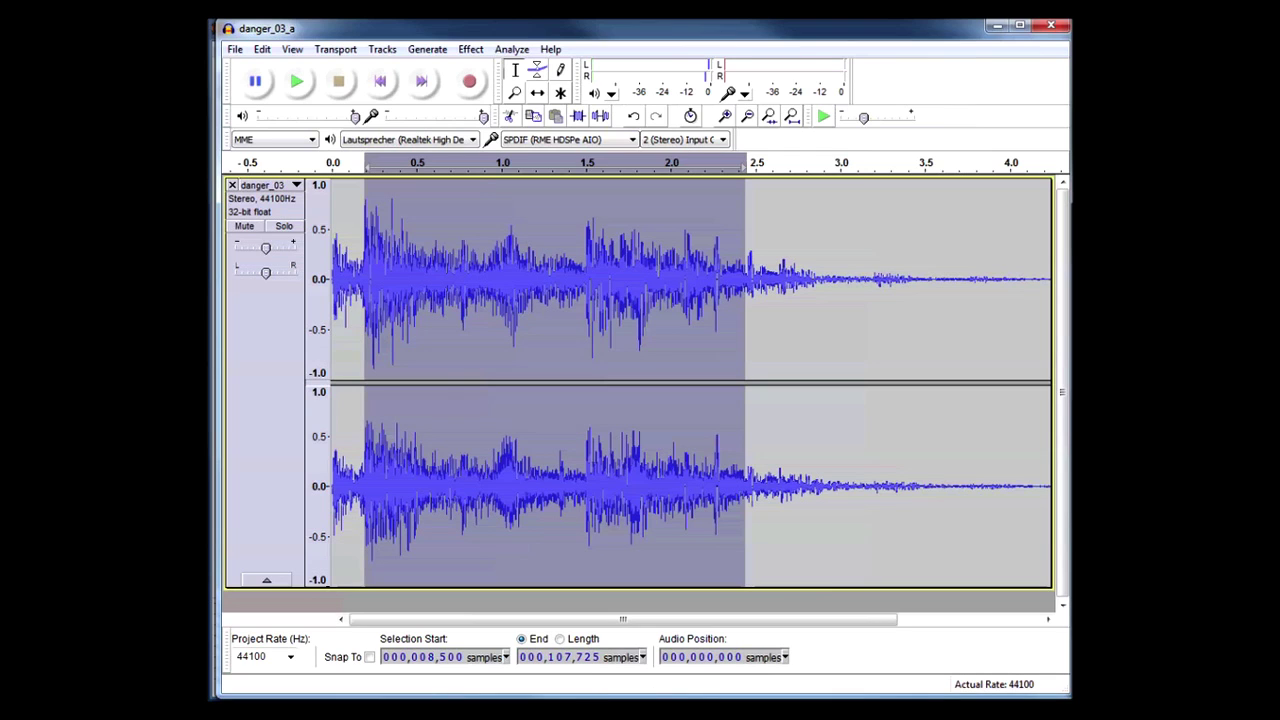
pyautogui.hotkey('alt', 'Tab')
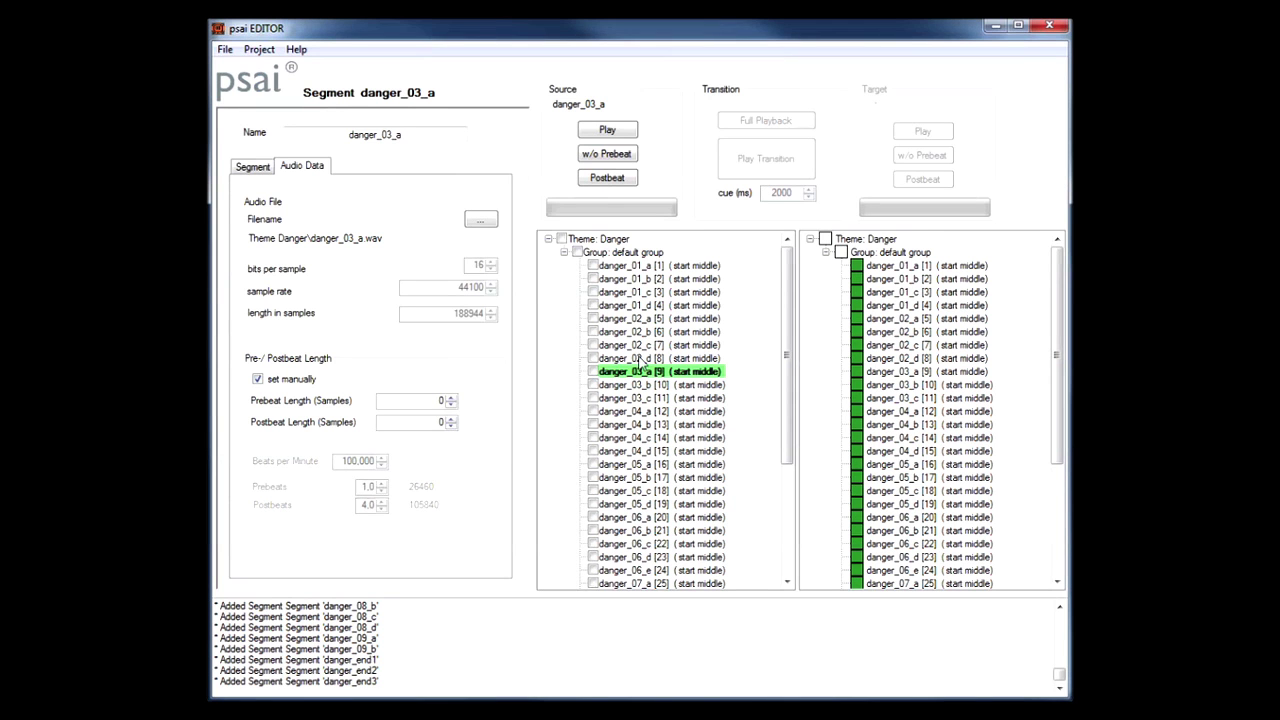
# Give danger_03_a a prebeat of 8500 samples and a postbeat of 81219 samples.
pyautogui.doubleClick(437, 401)
pyautogui.write('8500')
pyautogui.press('Tab')
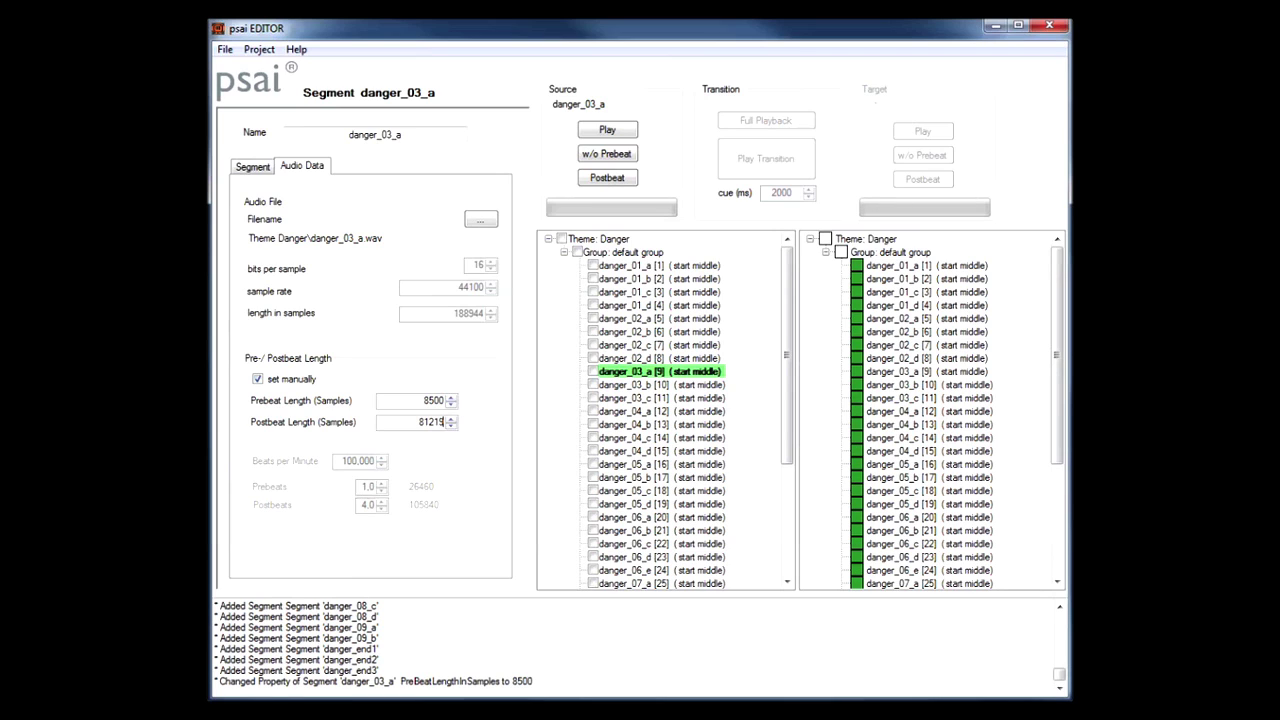
pyautogui.press('Tab')
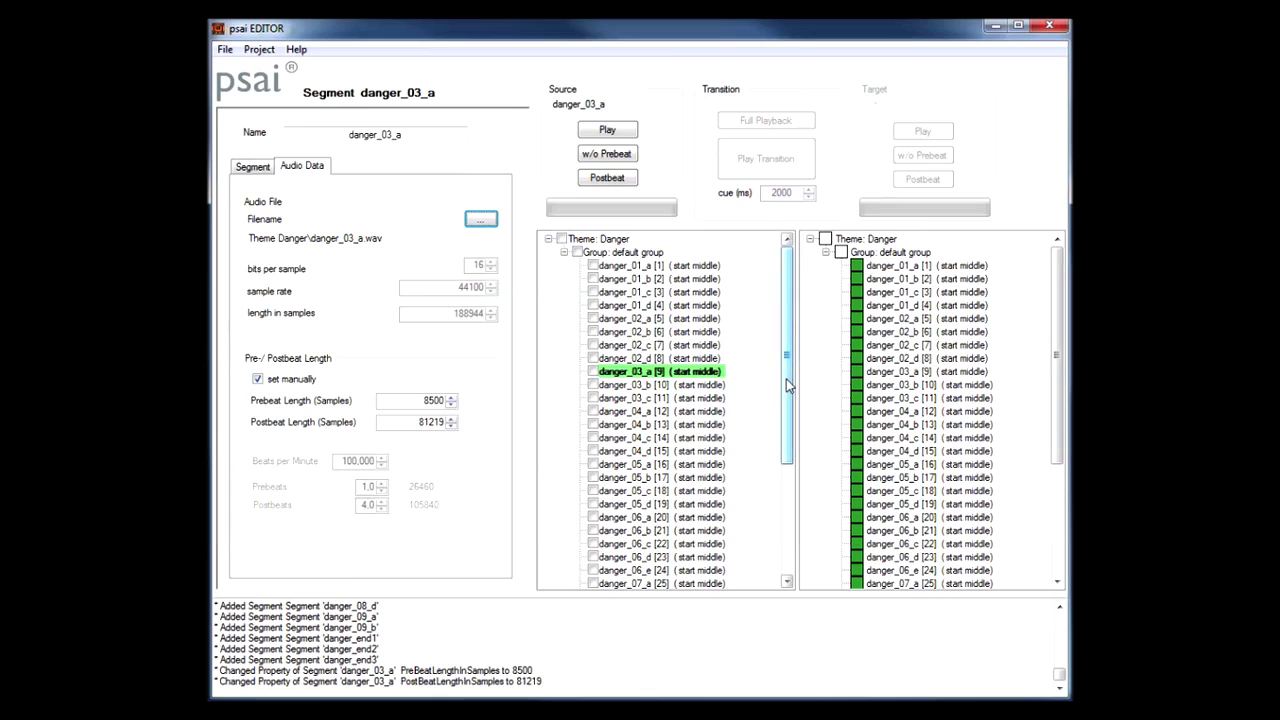
pyautogui.click(614, 266)
# Tick every danger segment, from danger_01_a through danger_end3, for group editing.
pyautogui.click(592, 266)
pyautogui.click(592, 279)
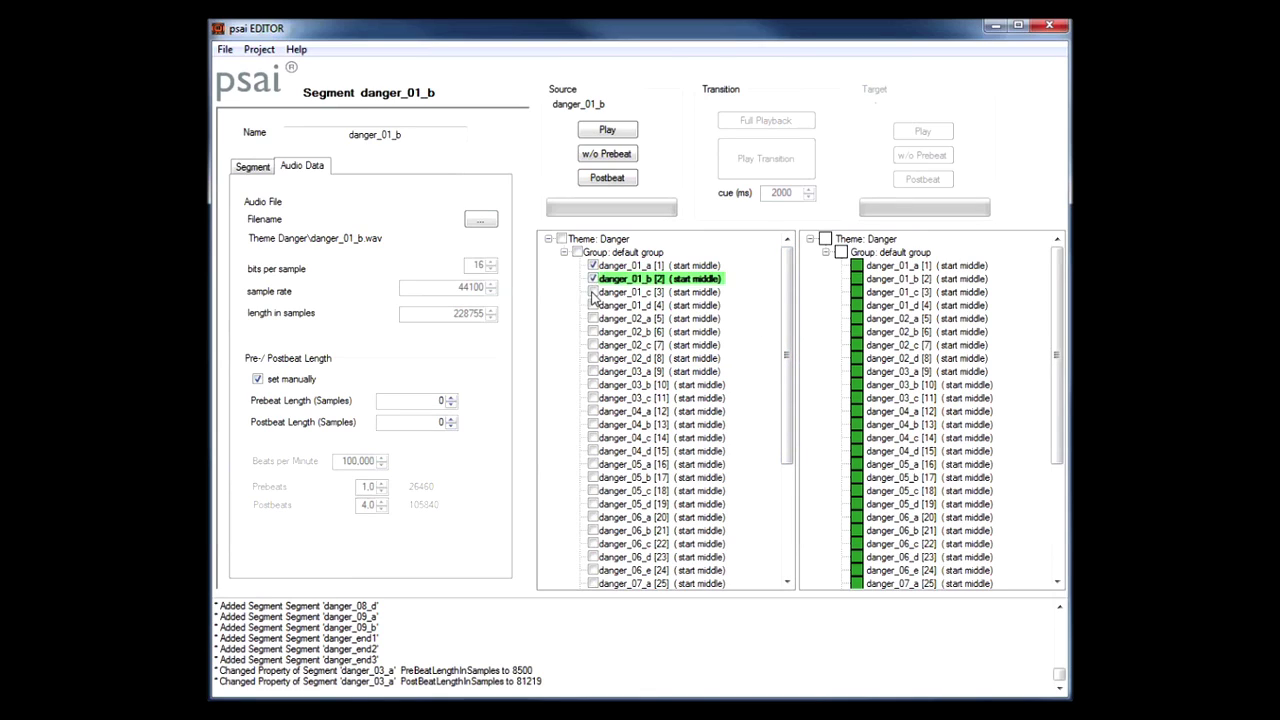
pyautogui.click(592, 292)
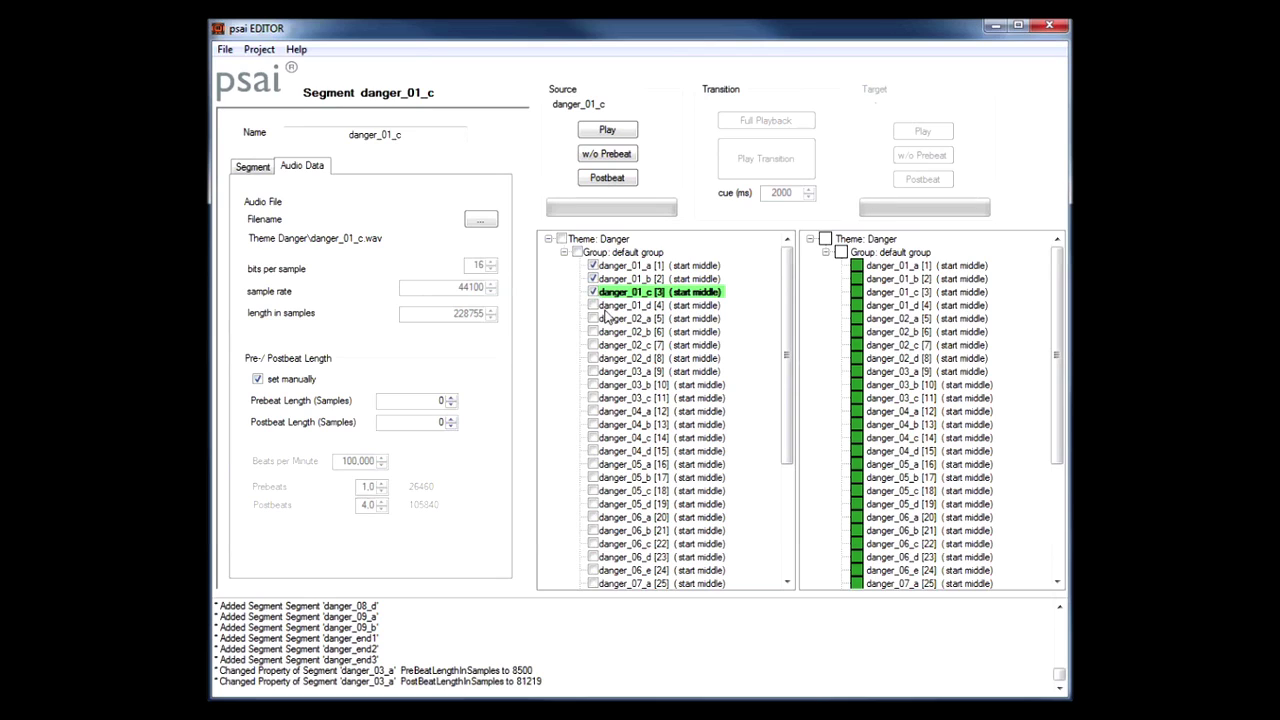
pyautogui.click(610, 305)
pyautogui.moveTo(789, 323); pyautogui.dragTo(790, 390)
pyautogui.click(668, 570)
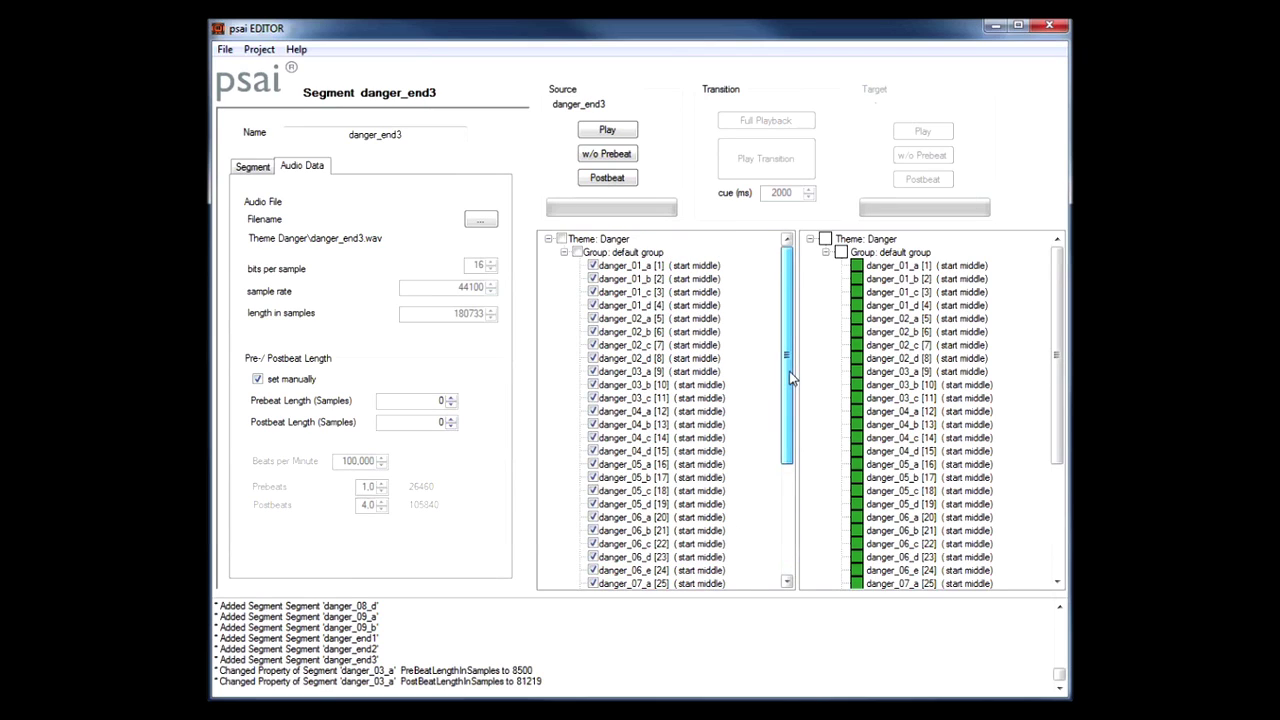
# Through danger_01_a, apply prebeat length 8500 and postbeat length 81219 to all 37 segments.
pyautogui.click(620, 265)
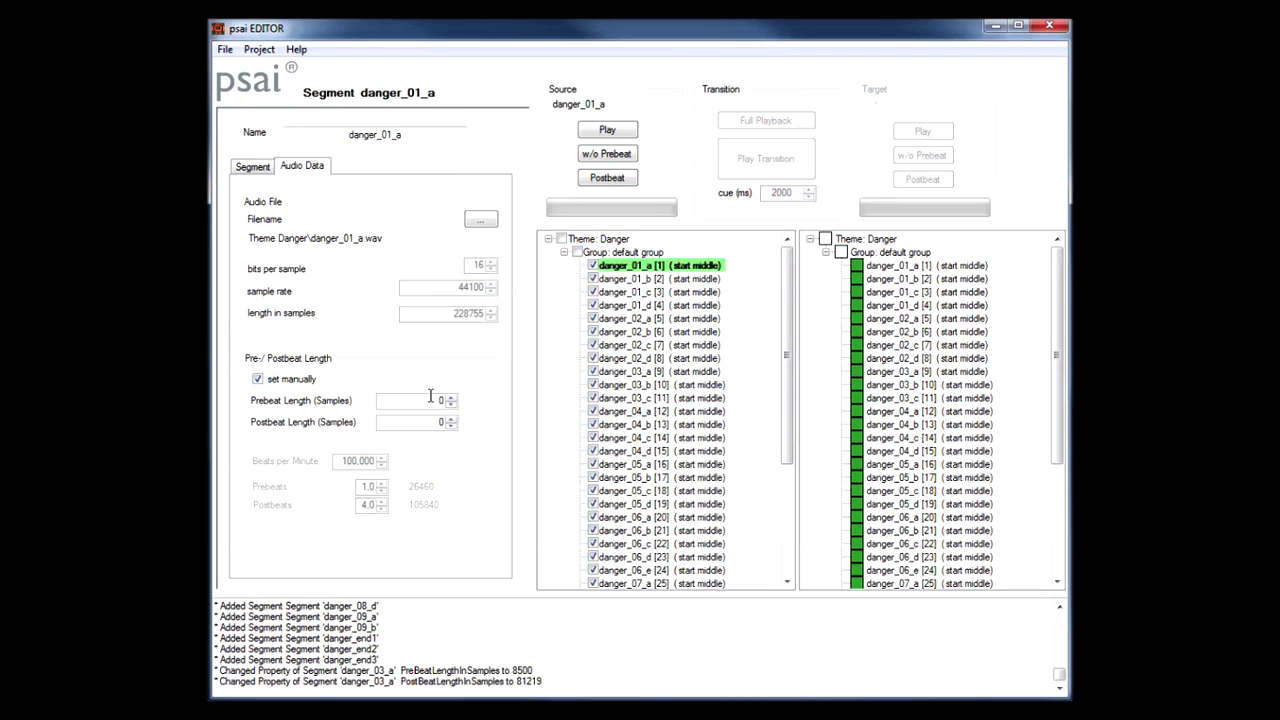
pyautogui.moveTo(431, 397); pyautogui.dragTo(460, 408)
pyautogui.press('Return')
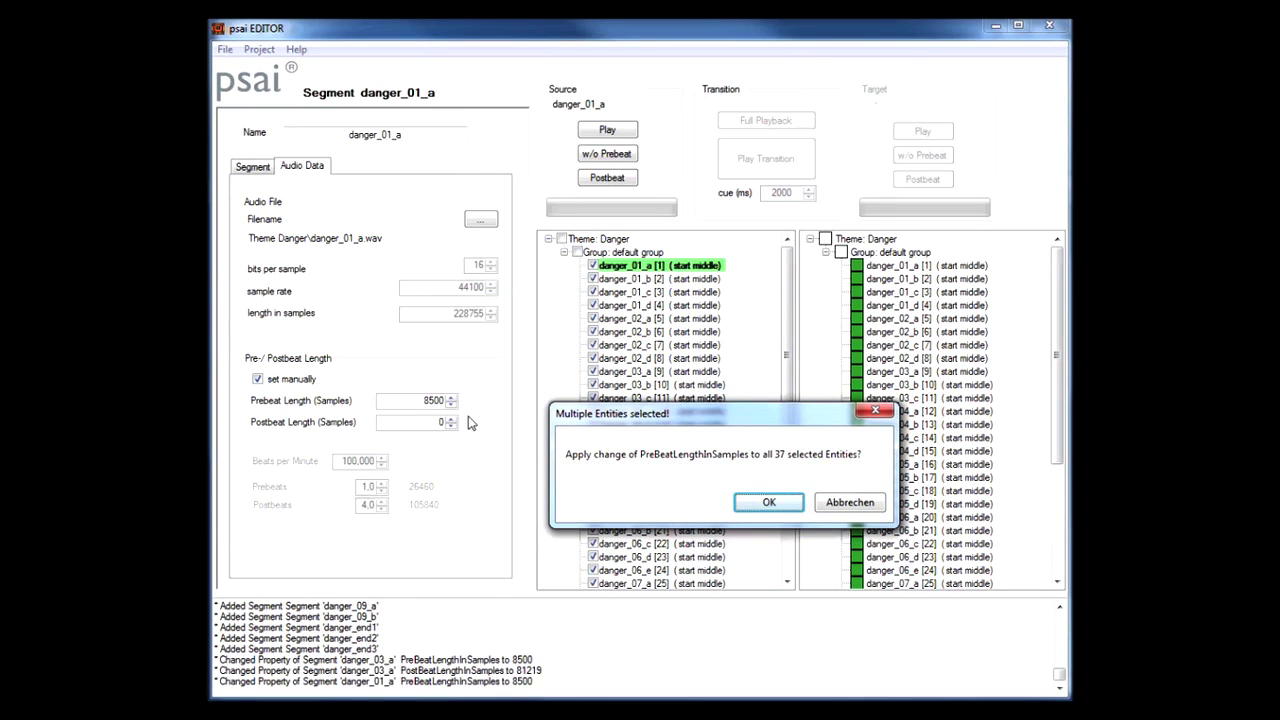
pyautogui.click(768, 502)
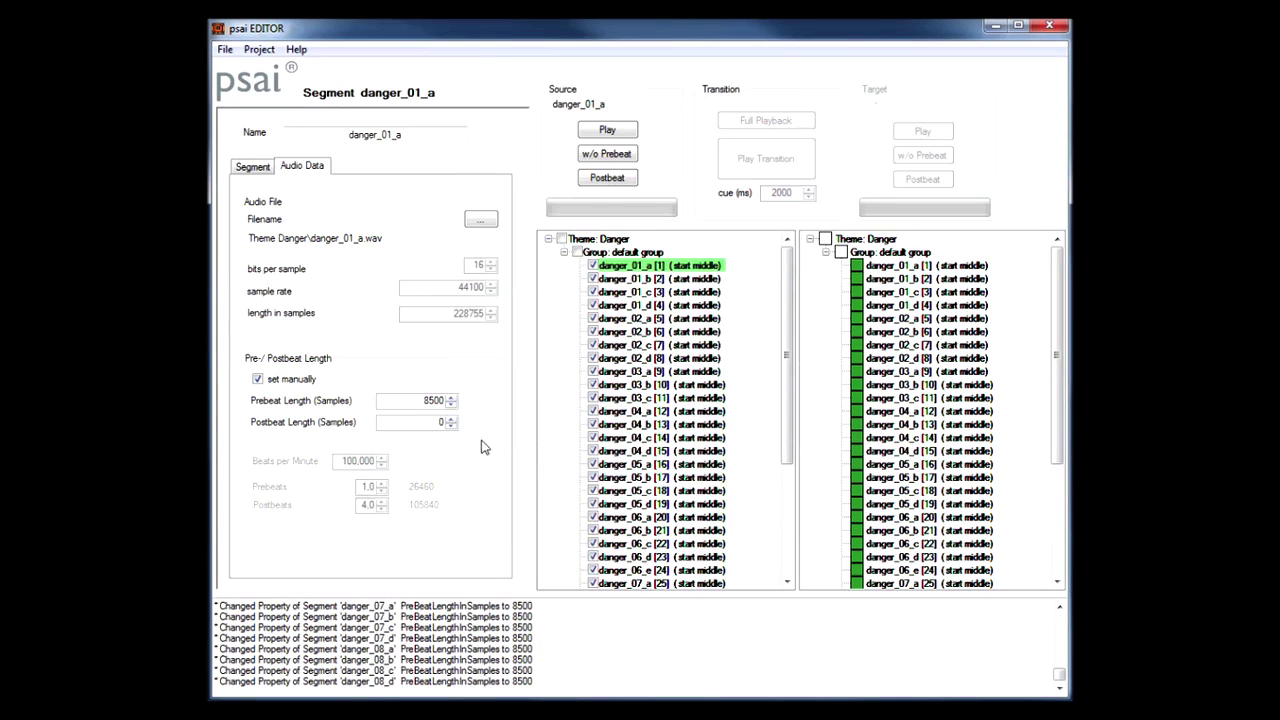
pyautogui.click(427, 421)
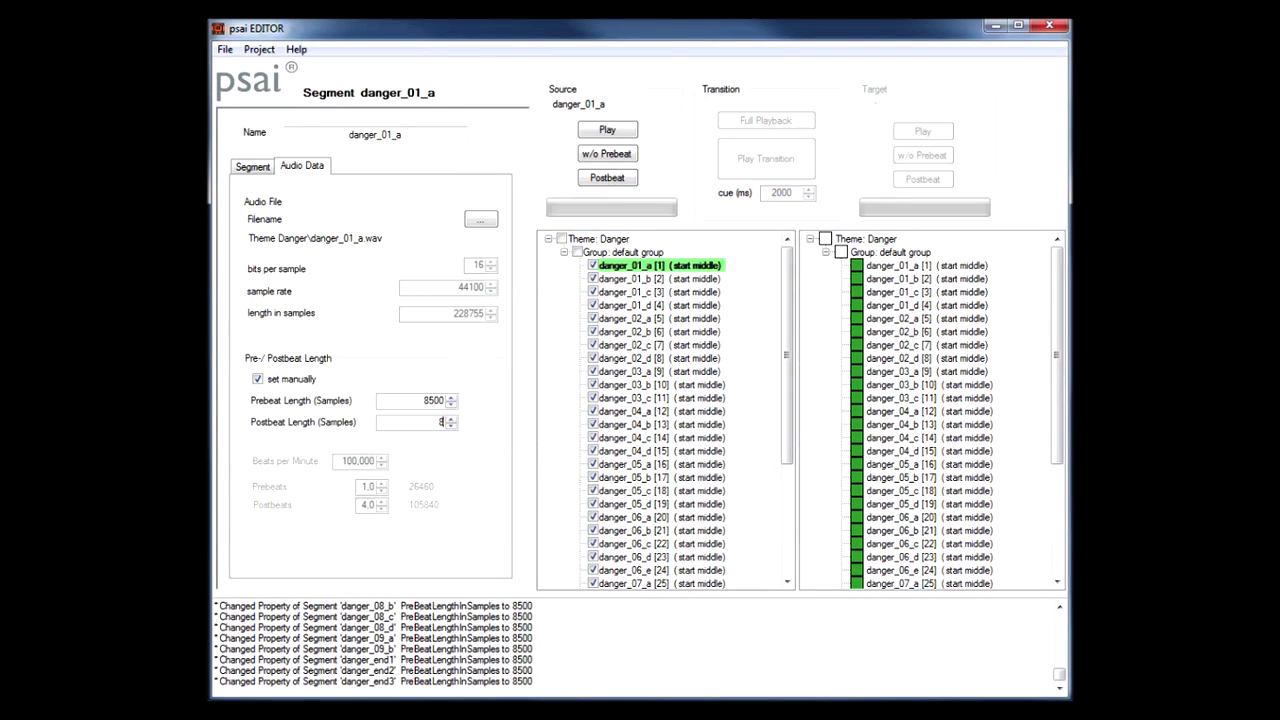
pyautogui.write('81219')
pyautogui.press('Return')
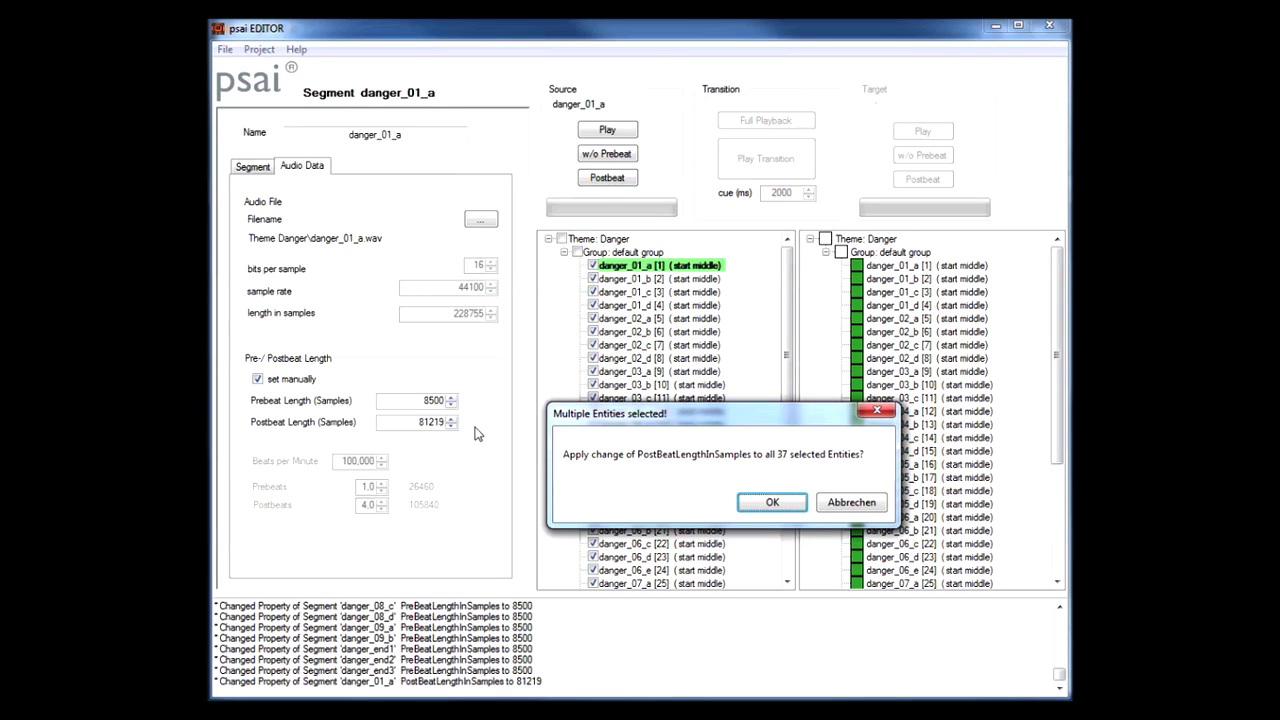
pyautogui.click(772, 502)
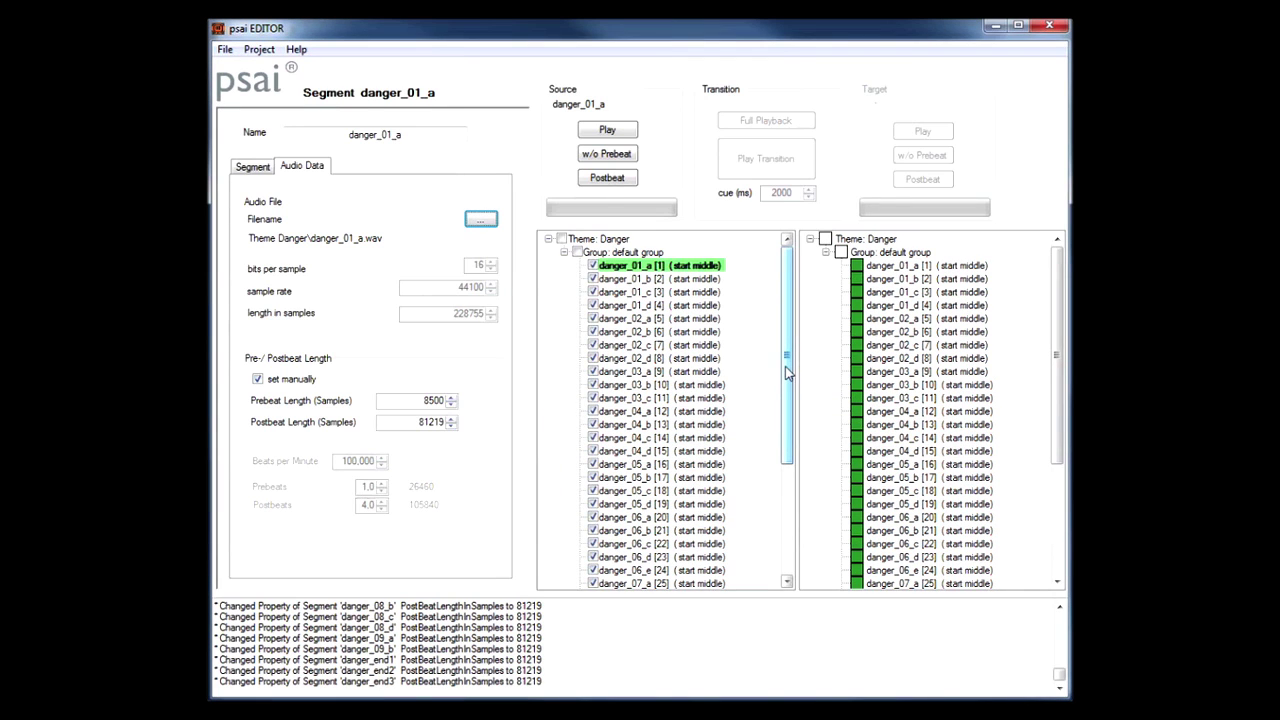
pyautogui.scroll(-1, 776, 410)
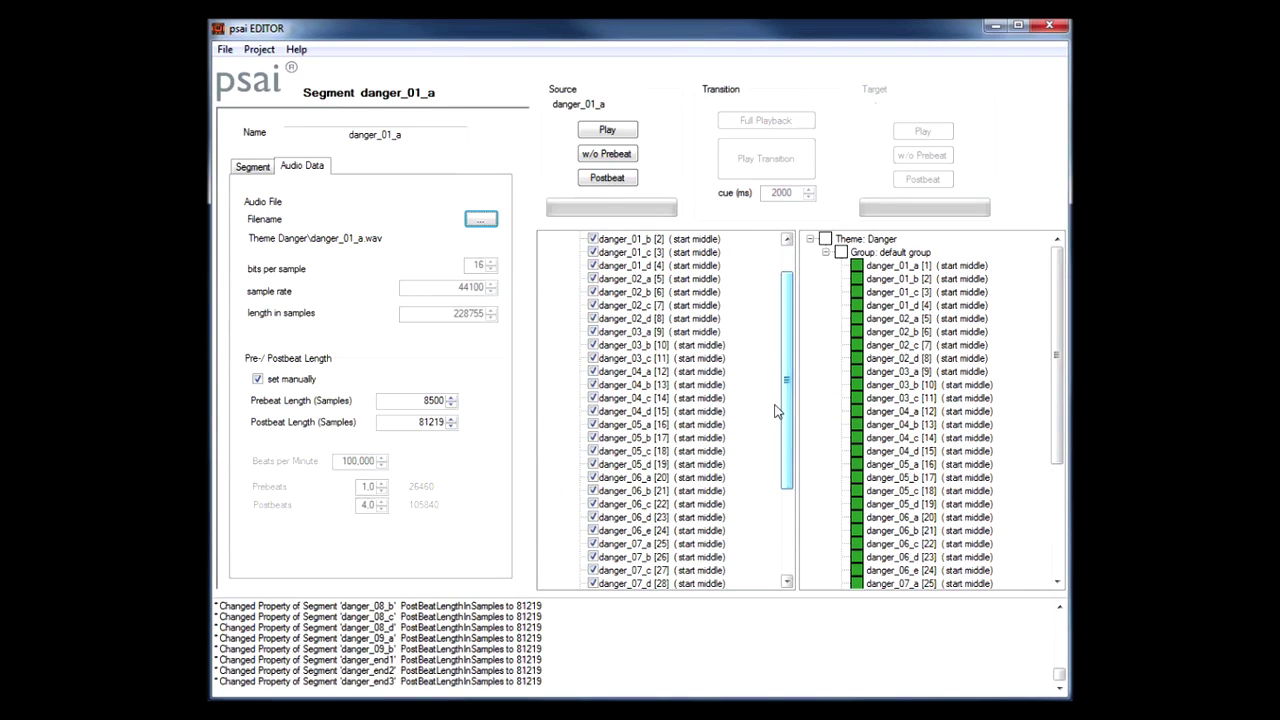
# Untick all segments from group editing and scroll the list down to danger_04_b.
pyautogui.rightClick(659, 388)
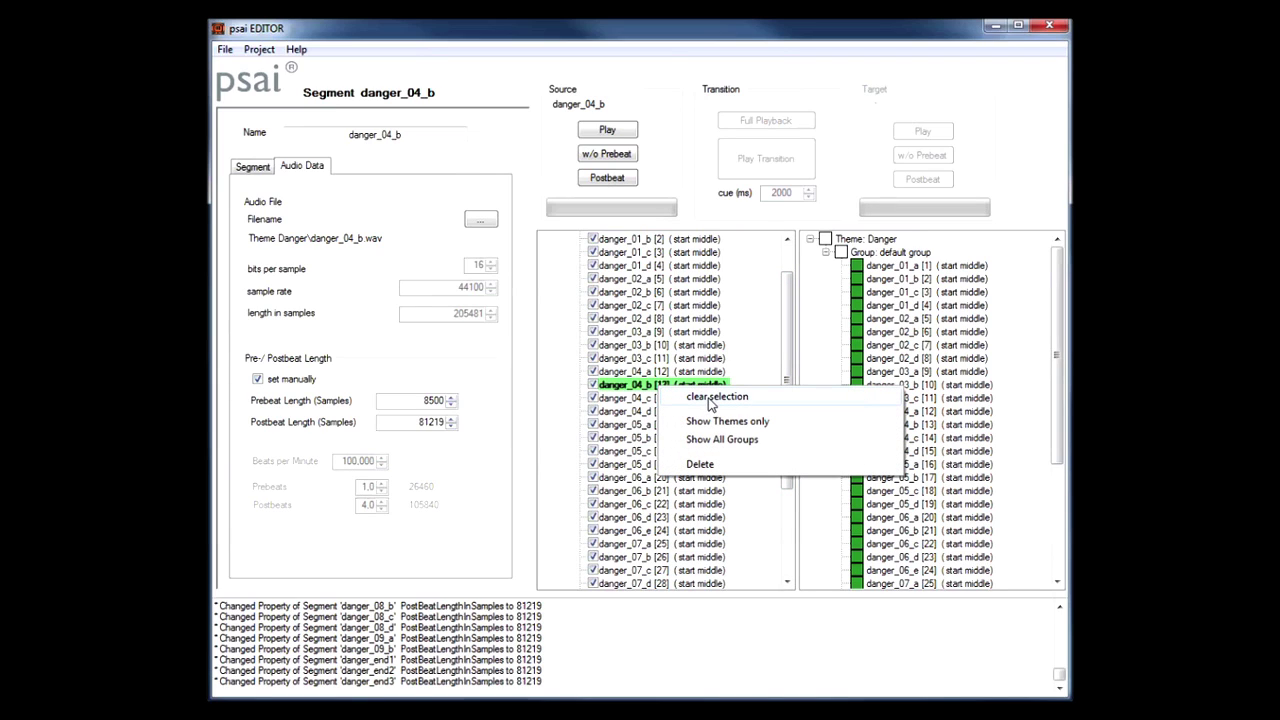
pyautogui.click(712, 397)
pyautogui.moveTo(789, 443); pyautogui.dragTo(785, 352)
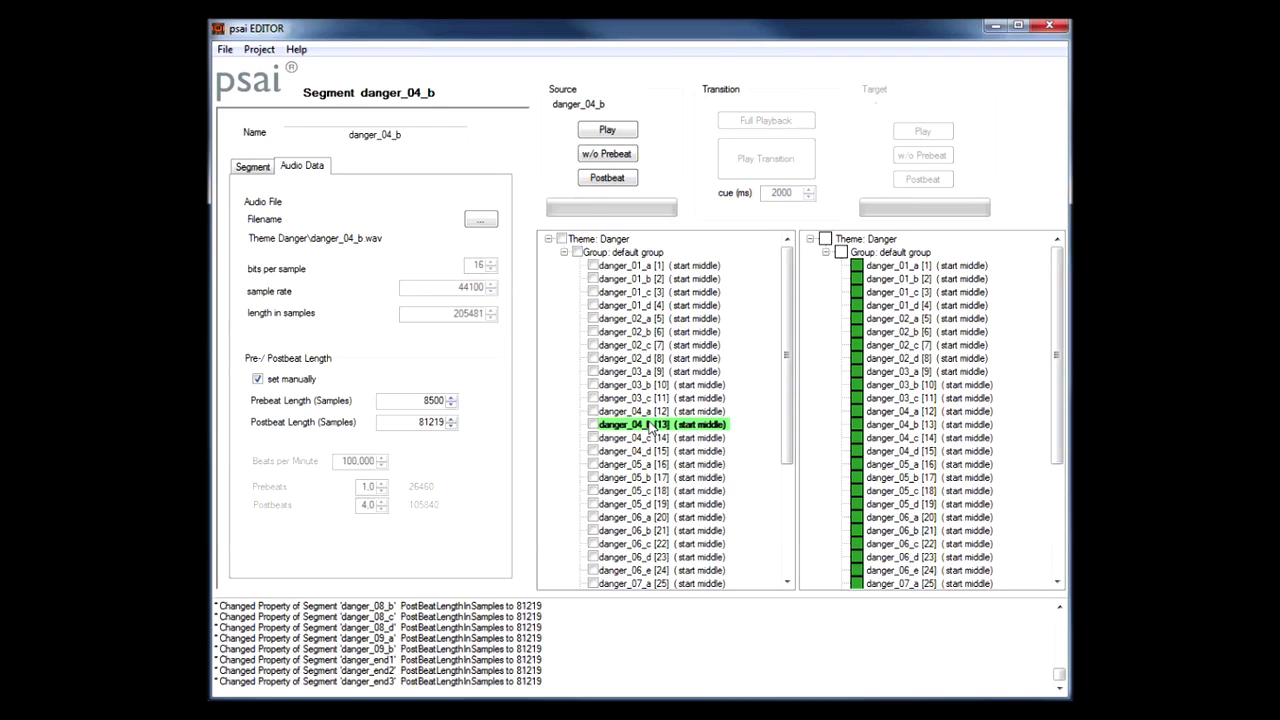
# Set danger_03_a as both transition source and target and play the full playback.
pyautogui.click(634, 372)
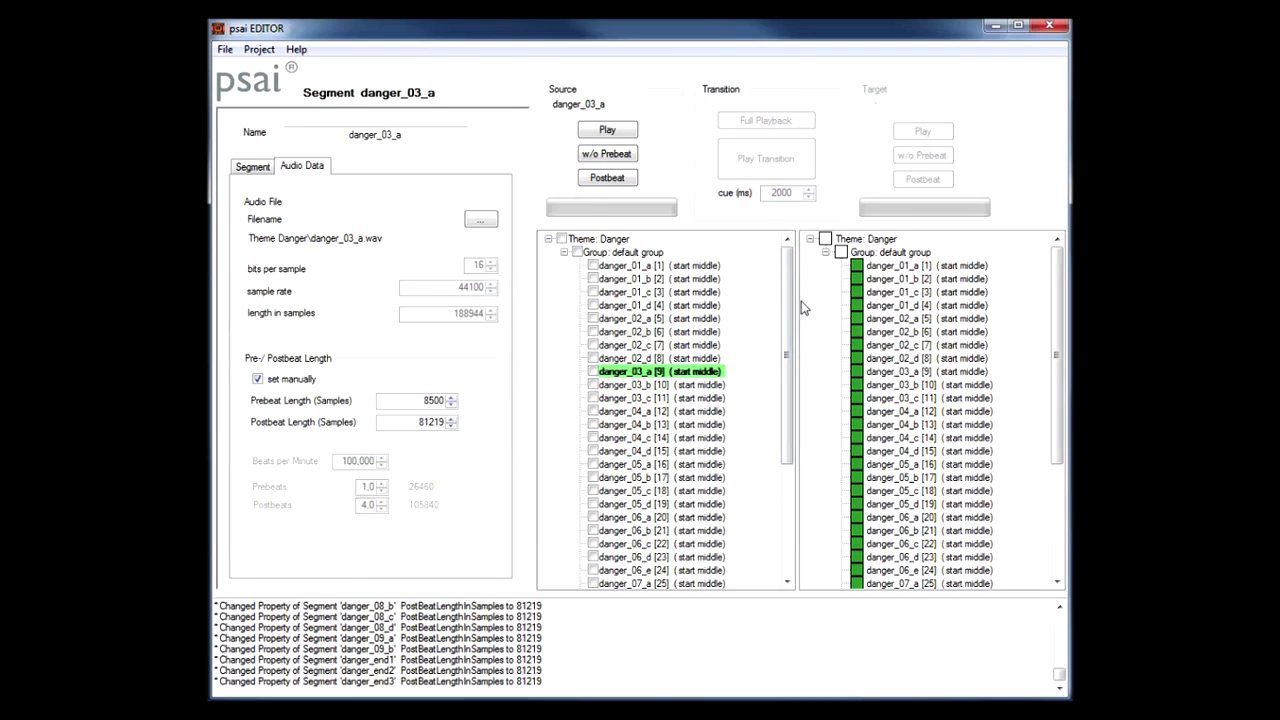
pyautogui.click(905, 372)
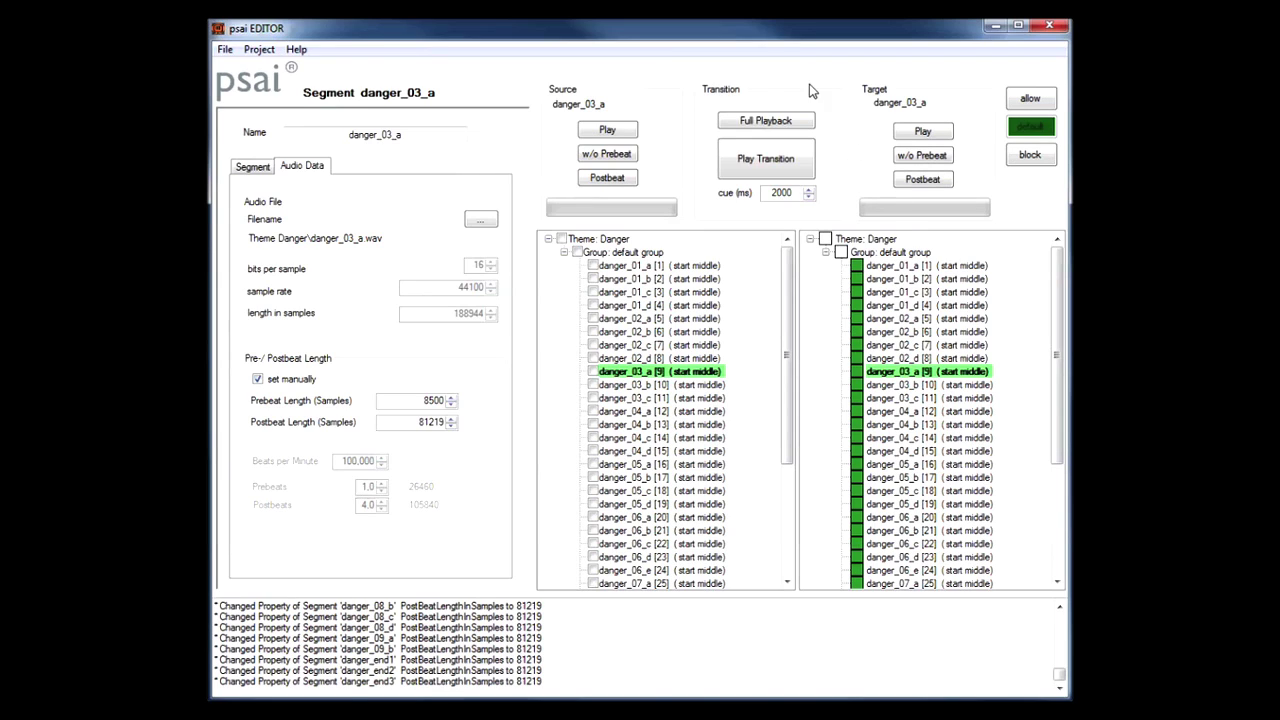
pyautogui.click(778, 122)
# Change the cue from 2000 to 1000 ms and preview the transition.
pyautogui.moveTo(771, 194); pyautogui.dragTo(794, 195)
pyautogui.press('Home')
pyautogui.write('1')
pyautogui.click(768, 163)
# In danger_01_a's Segment settings, leave it allowed to play in the middle.
pyautogui.click(692, 266)
pyautogui.click(254, 168)
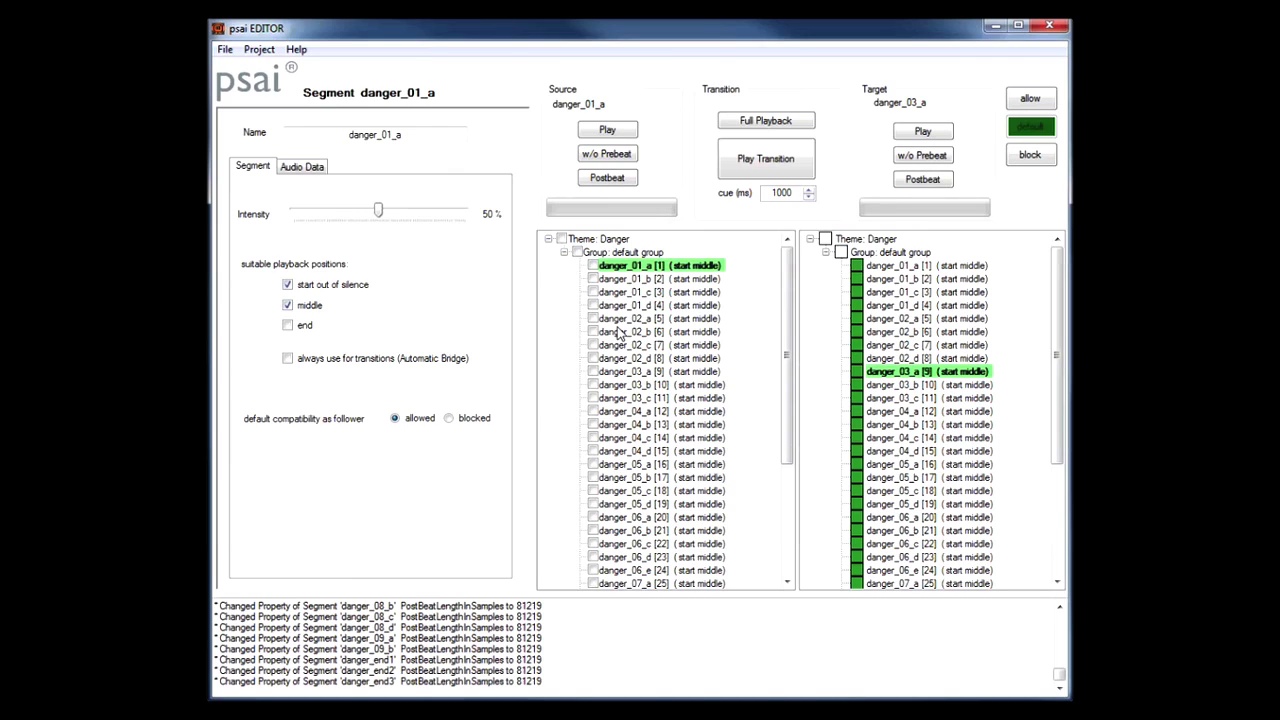
pyautogui.click(288, 304)
pyautogui.click(288, 306)
pyautogui.click(288, 306)
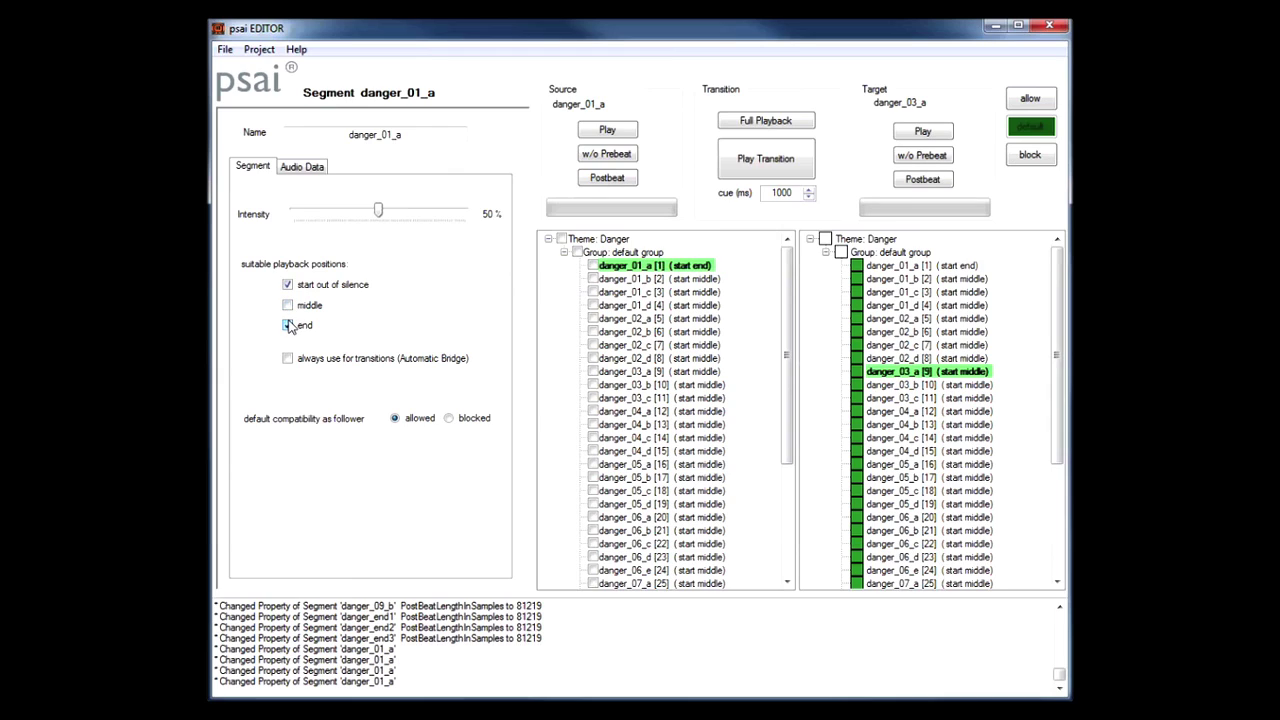
pyautogui.click(288, 306)
pyautogui.click(288, 306)
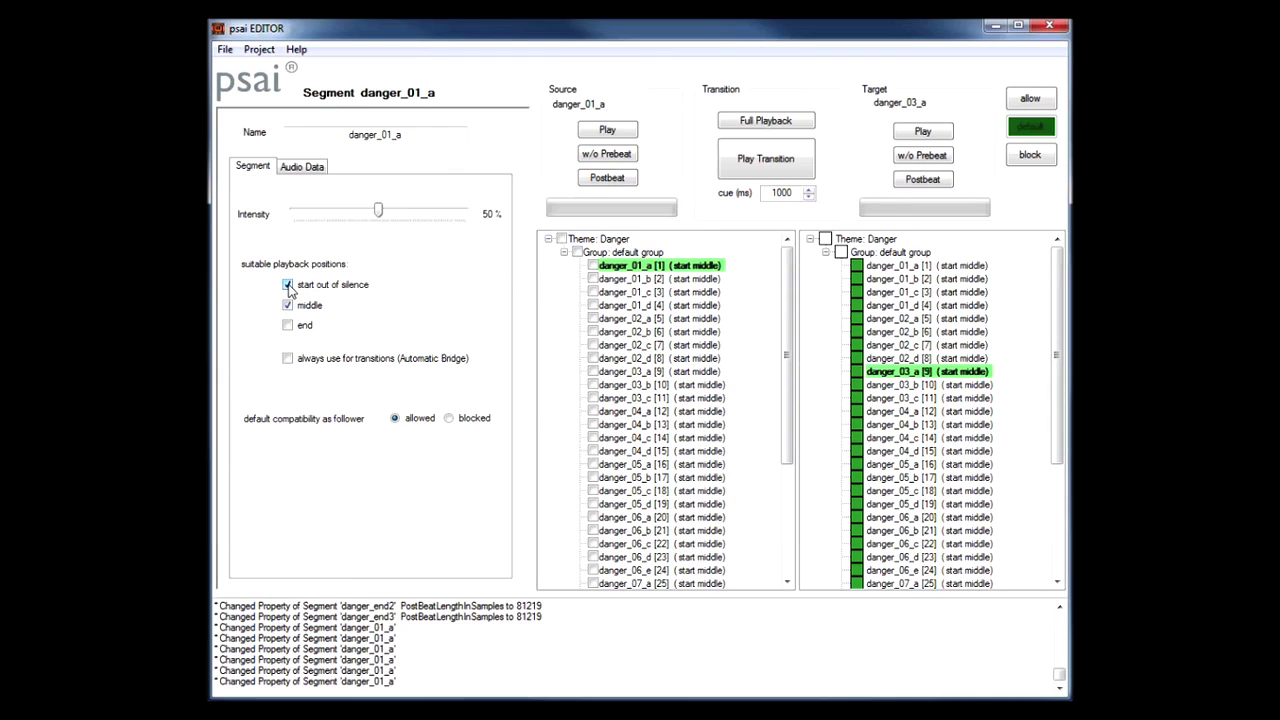
# Audition danger_01_c and stop it from starting out of silence.
pyautogui.click(640, 292)
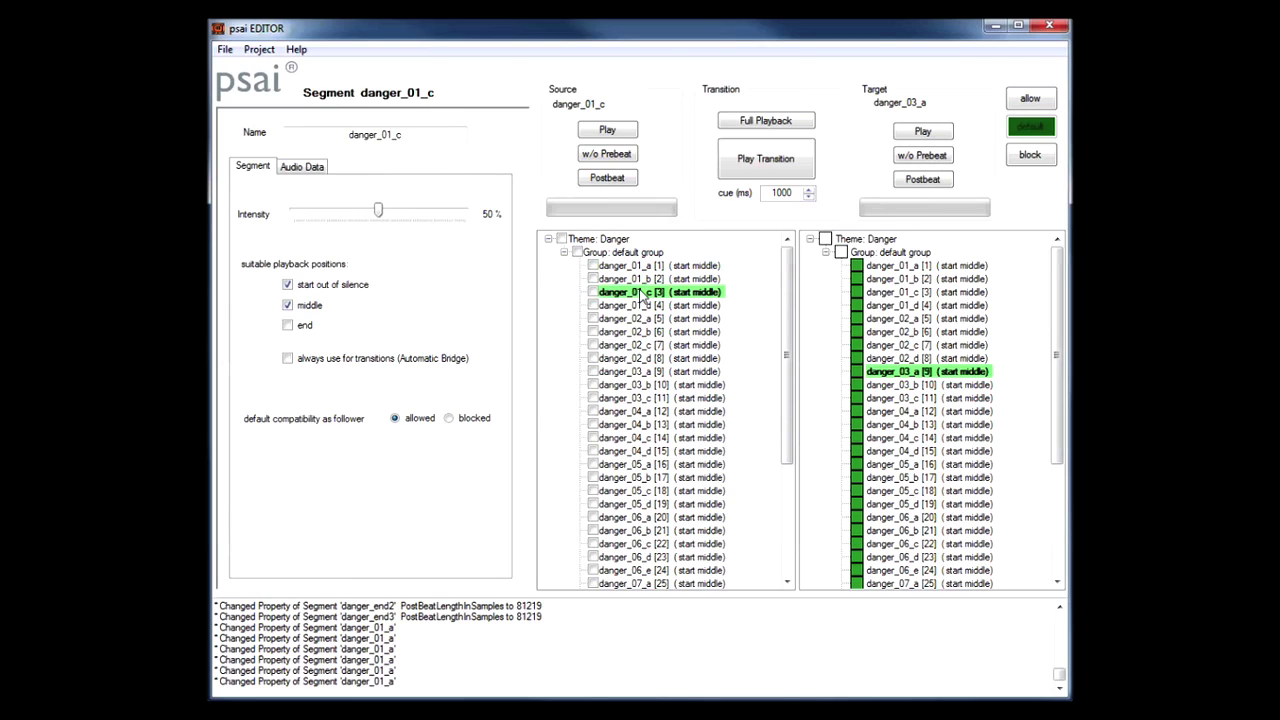
pyautogui.click(610, 133)
pyautogui.click(748, 163)
# Scroll to the end segments and audition danger_end1 and danger_end2.
pyautogui.click(287, 285)
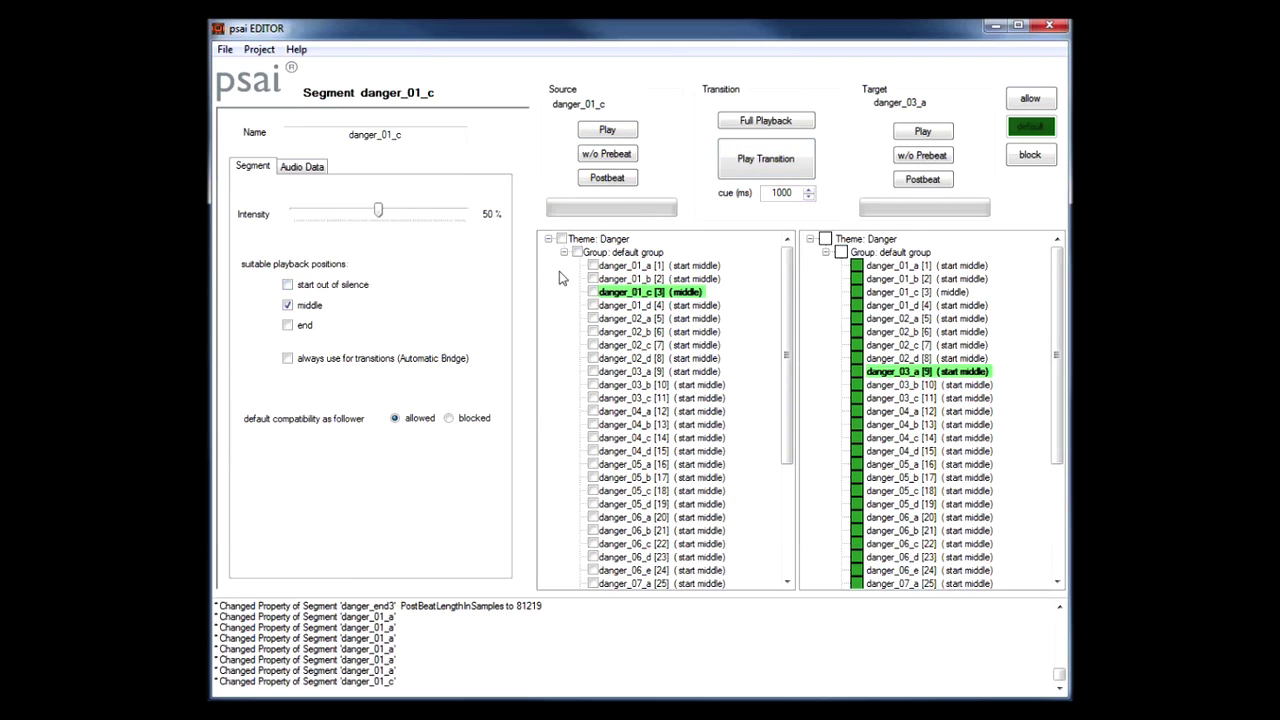
pyautogui.moveTo(788, 280); pyautogui.dragTo(749, 426)
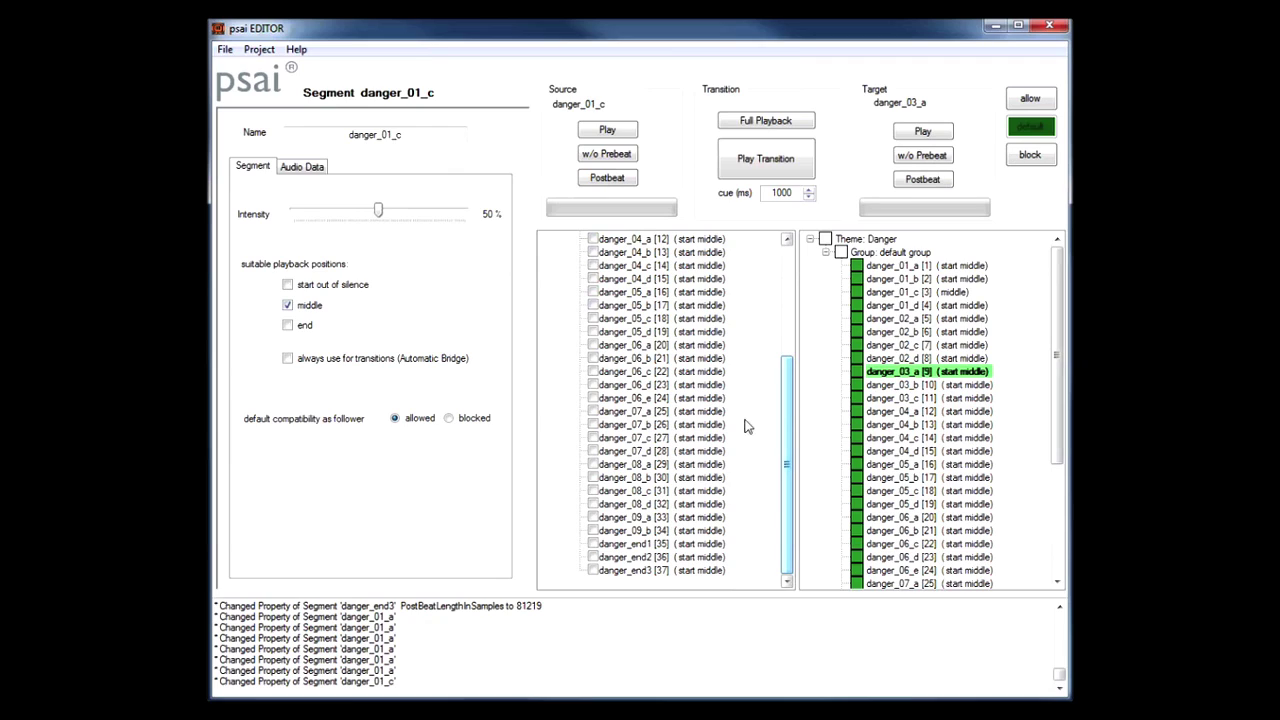
pyautogui.click(633, 546)
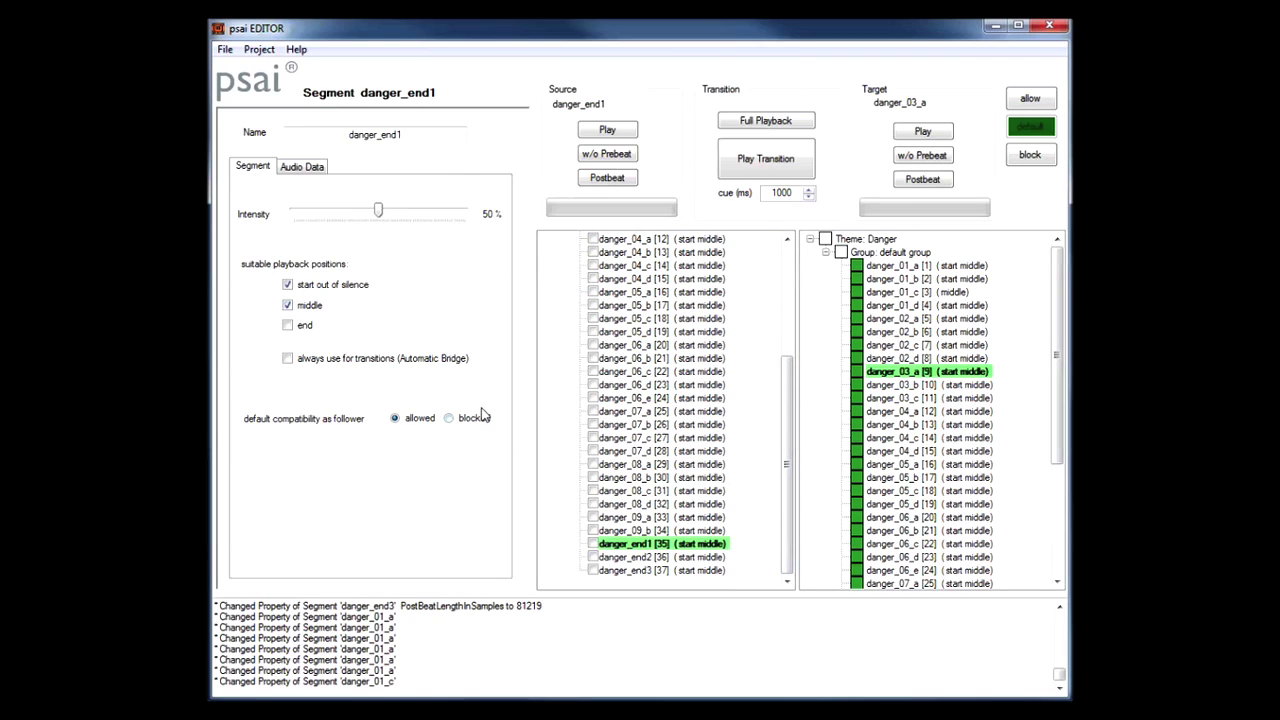
pyautogui.click(608, 131)
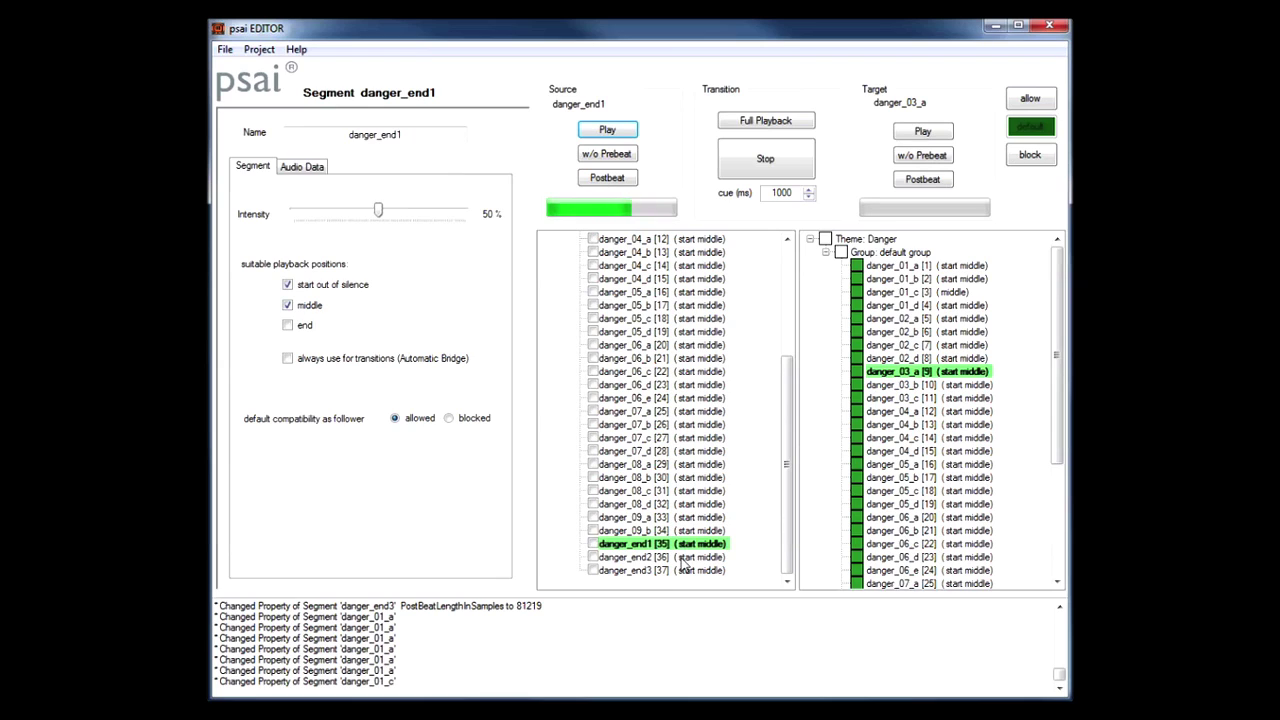
pyautogui.click(680, 557)
pyautogui.click(608, 131)
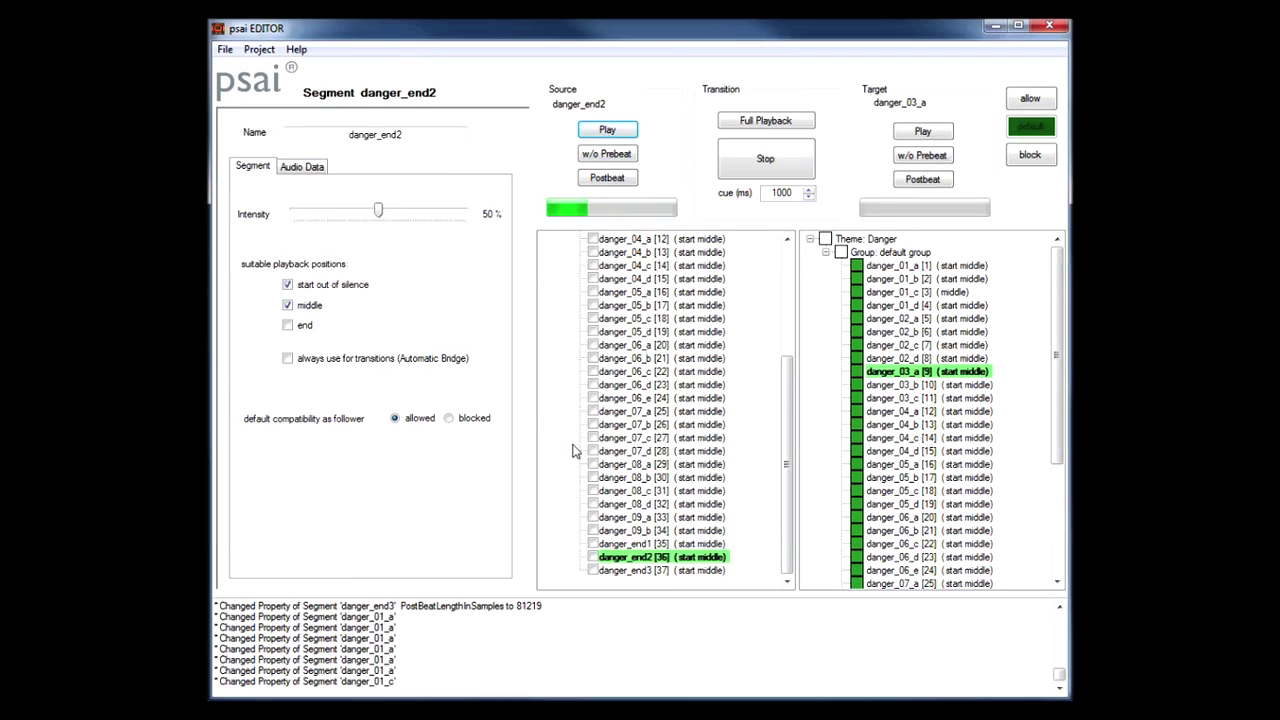
# Mark danger_end1–3 and make them end-only, removing middle and start-out-of-silence usage.
pyautogui.click(593, 543)
pyautogui.click(593, 557)
pyautogui.click(593, 570)
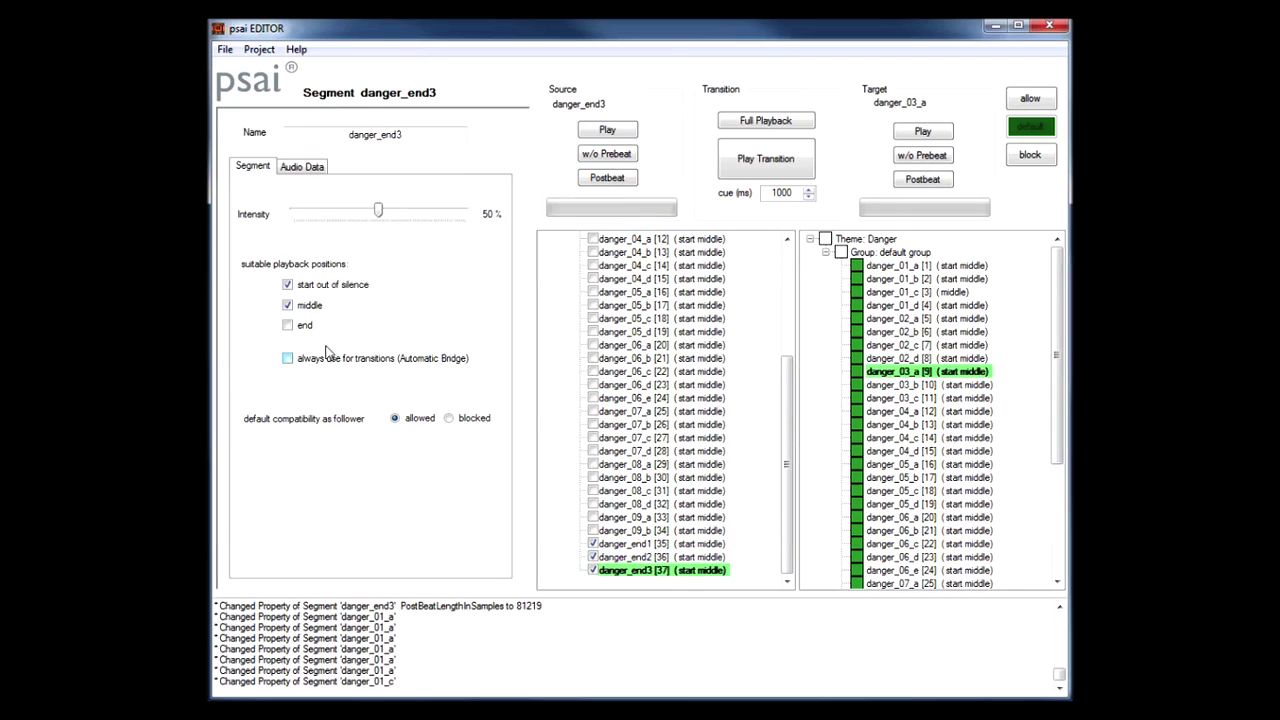
pyautogui.click(287, 325)
pyautogui.click(743, 501)
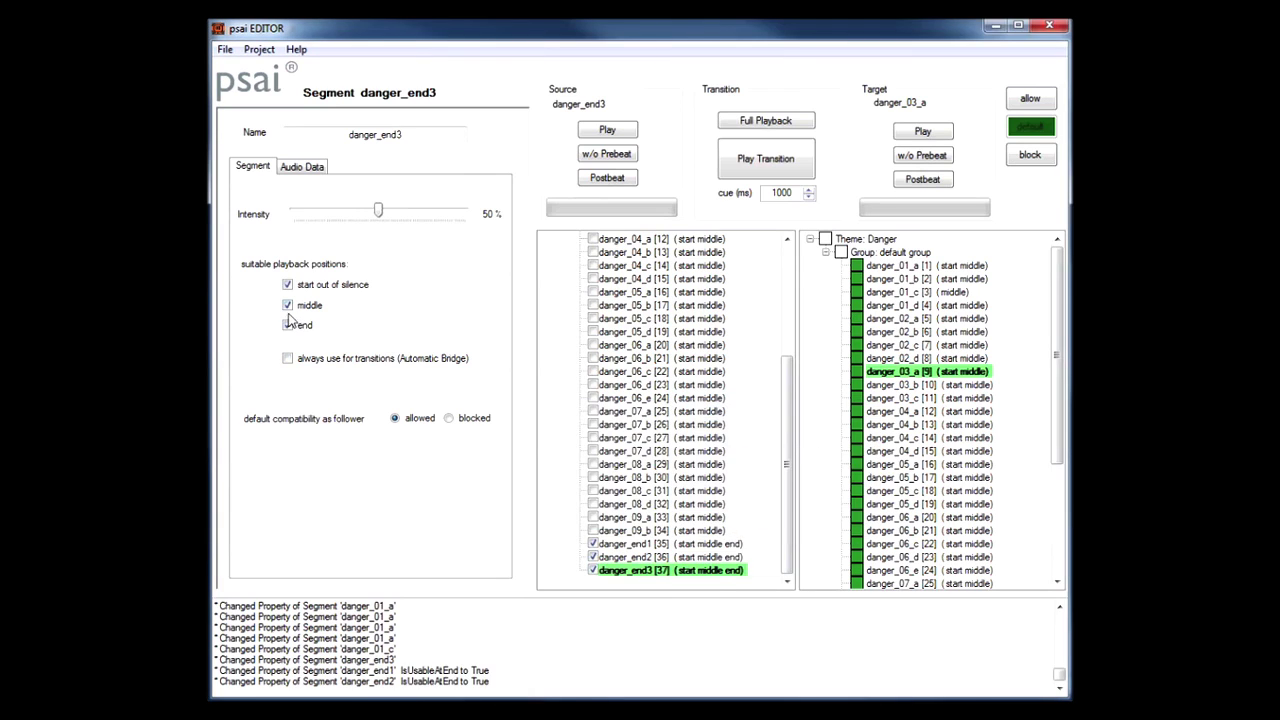
pyautogui.click(287, 305)
pyautogui.click(749, 502)
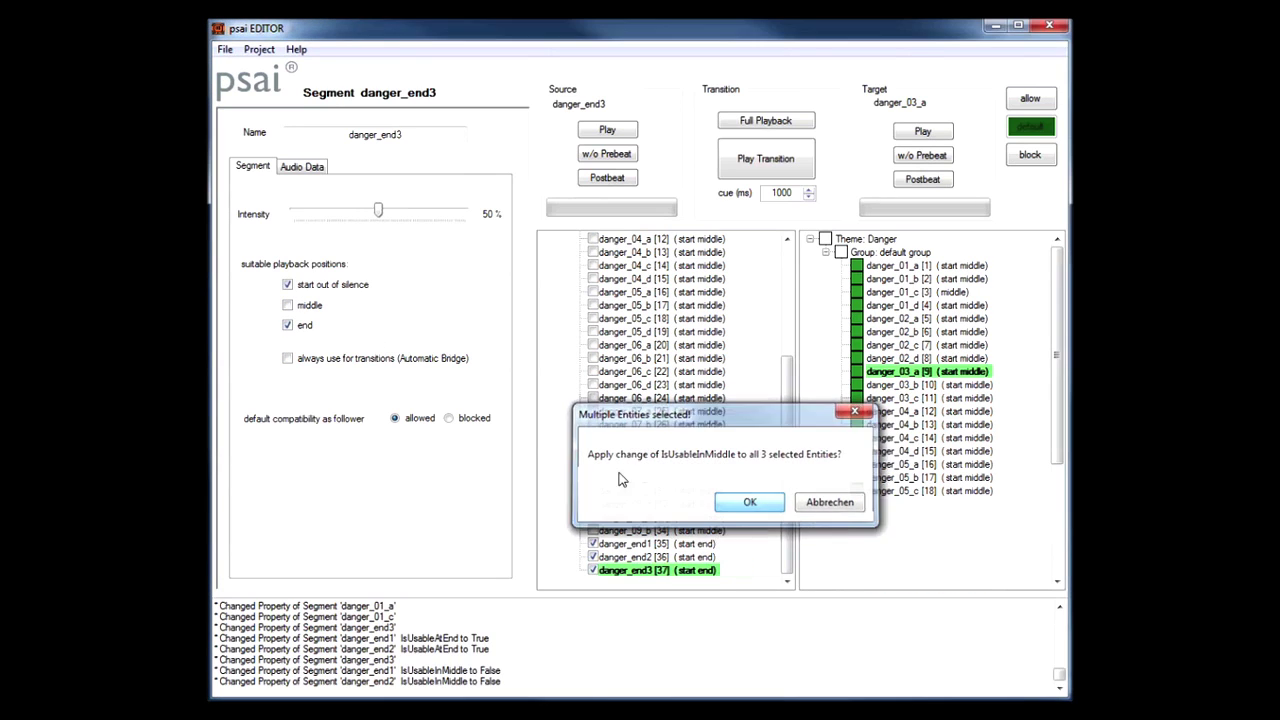
pyautogui.click(287, 285)
pyautogui.click(750, 503)
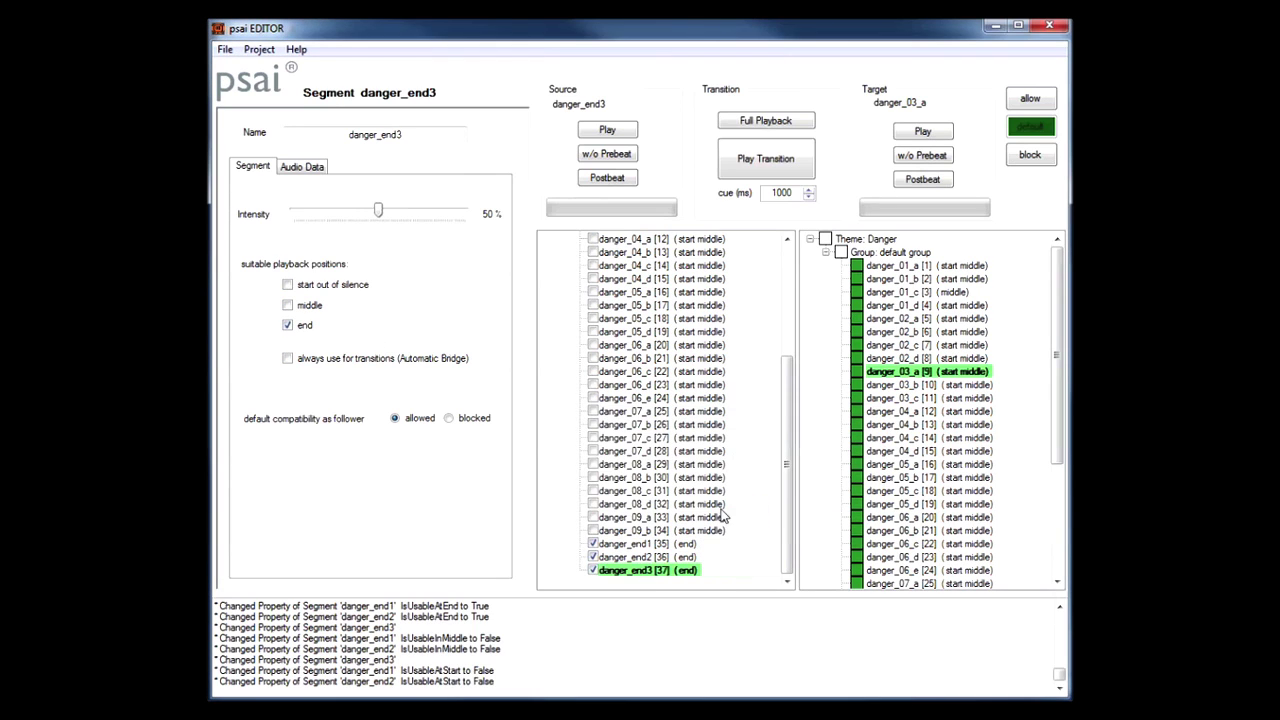
# Clear the multi-segment marking and try out intensity values on danger_end2.
pyautogui.rightClick(659, 560)
pyautogui.click(705, 569)
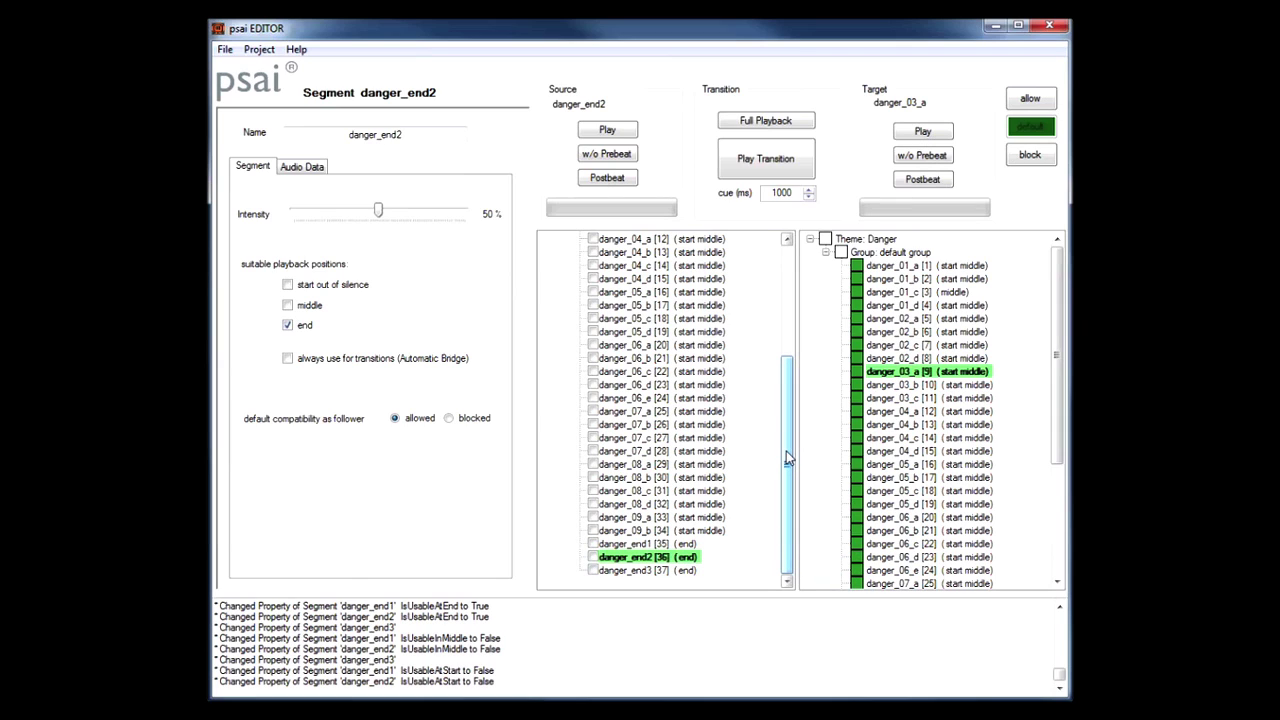
pyautogui.moveTo(786, 451); pyautogui.dragTo(785, 319)
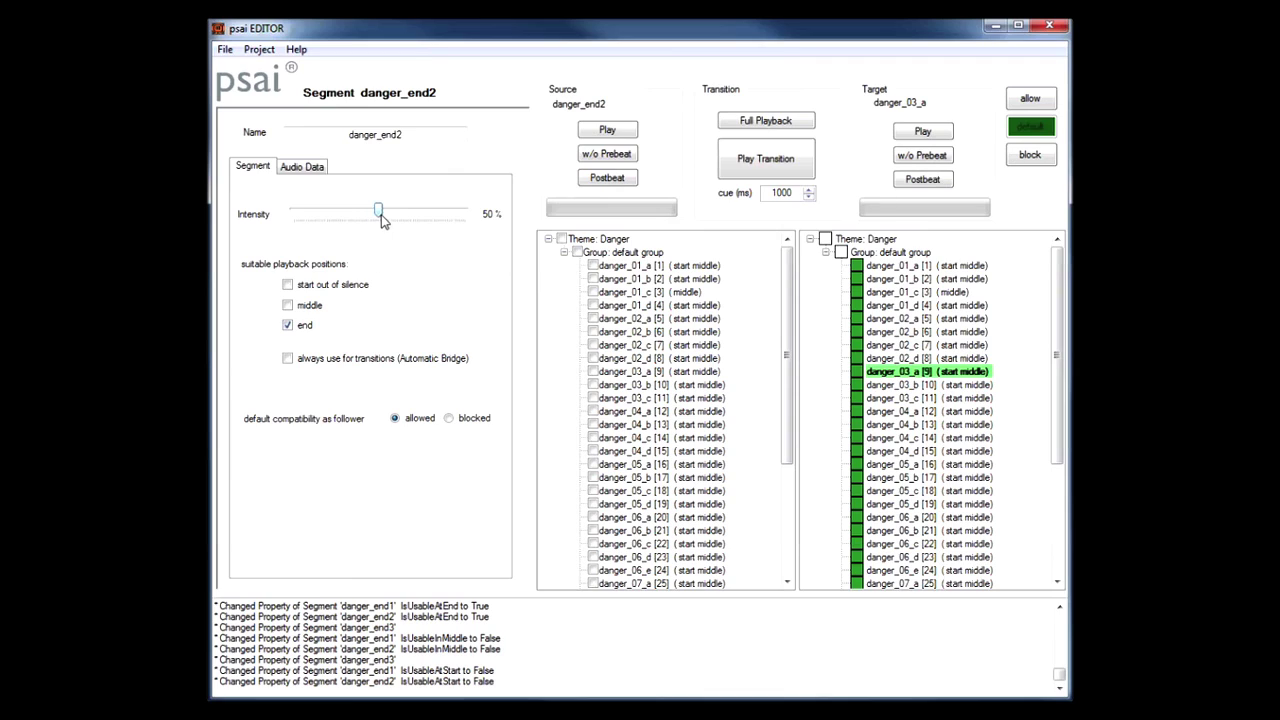
pyautogui.moveTo(380, 217)
pyautogui.mouseDown()
pyautogui.moveTo(294, 218)
pyautogui.moveTo(453, 229)
pyautogui.moveTo(322, 228)
pyautogui.moveTo(380, 231)
pyautogui.mouseUp()
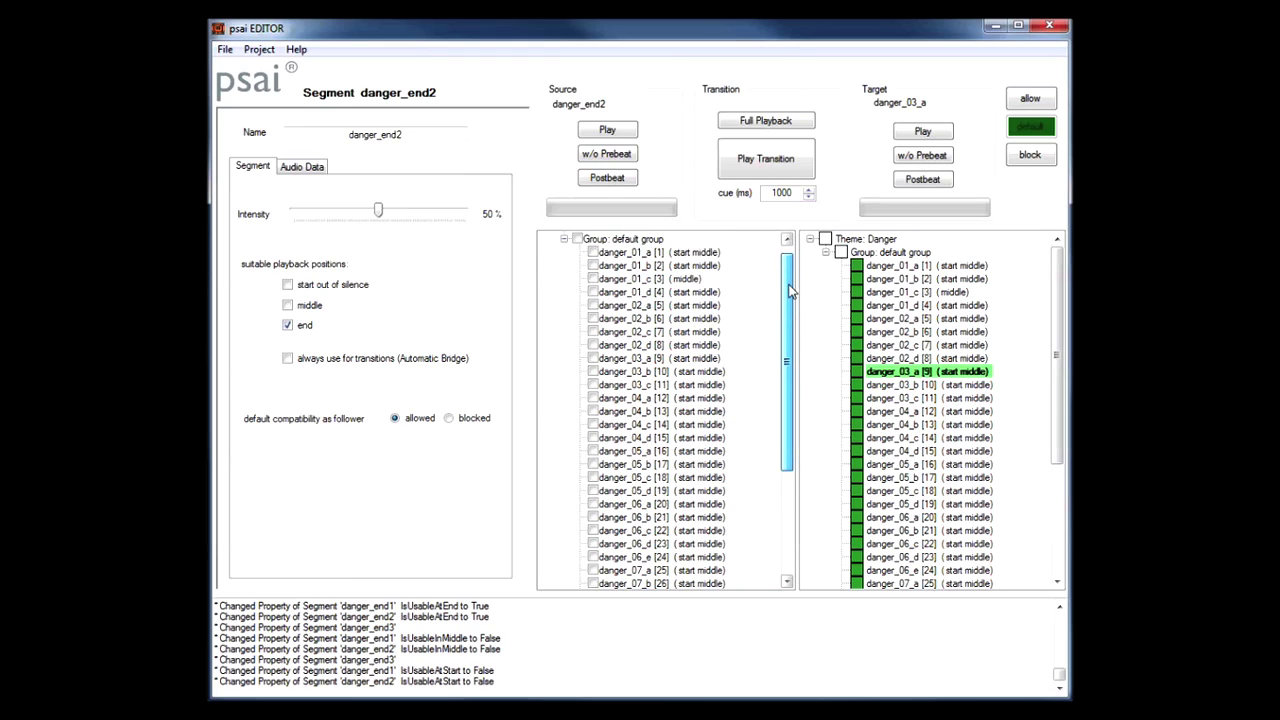
# Audition danger_01_a and lower its intensity to 10%.
pyautogui.click(660, 266)
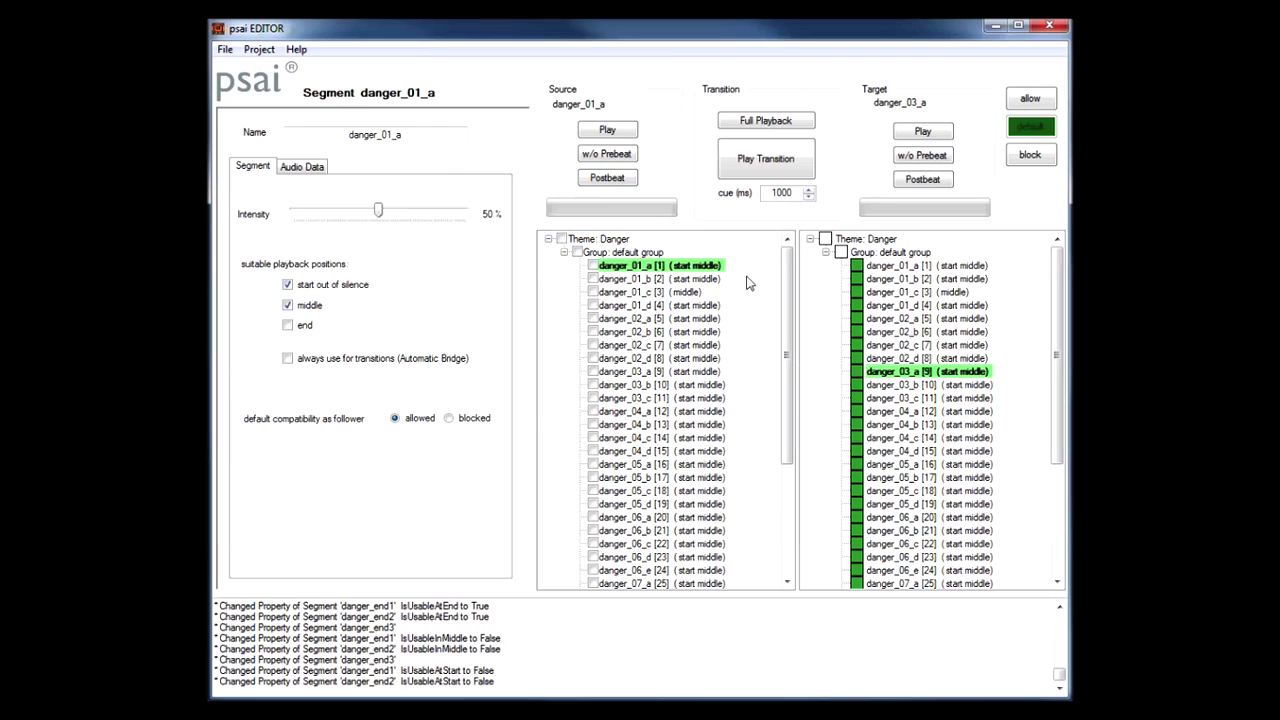
pyautogui.click(623, 136)
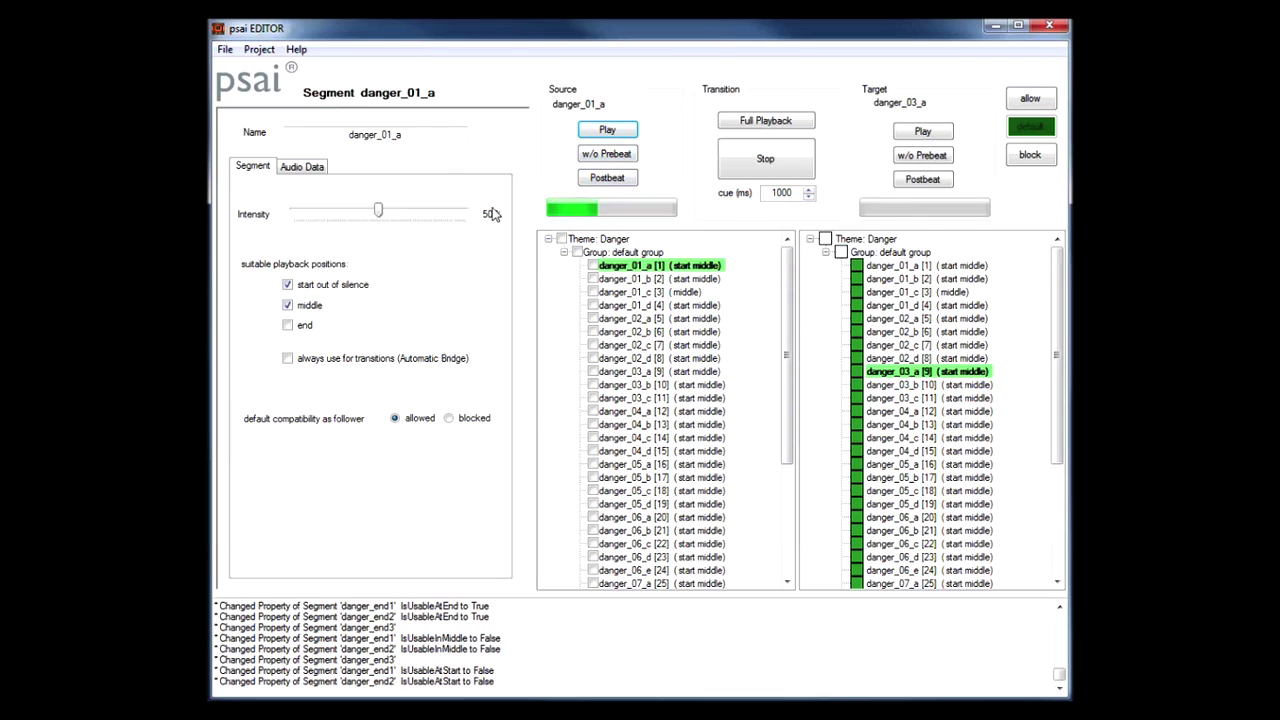
pyautogui.moveTo(377, 212); pyautogui.dragTo(310, 224)
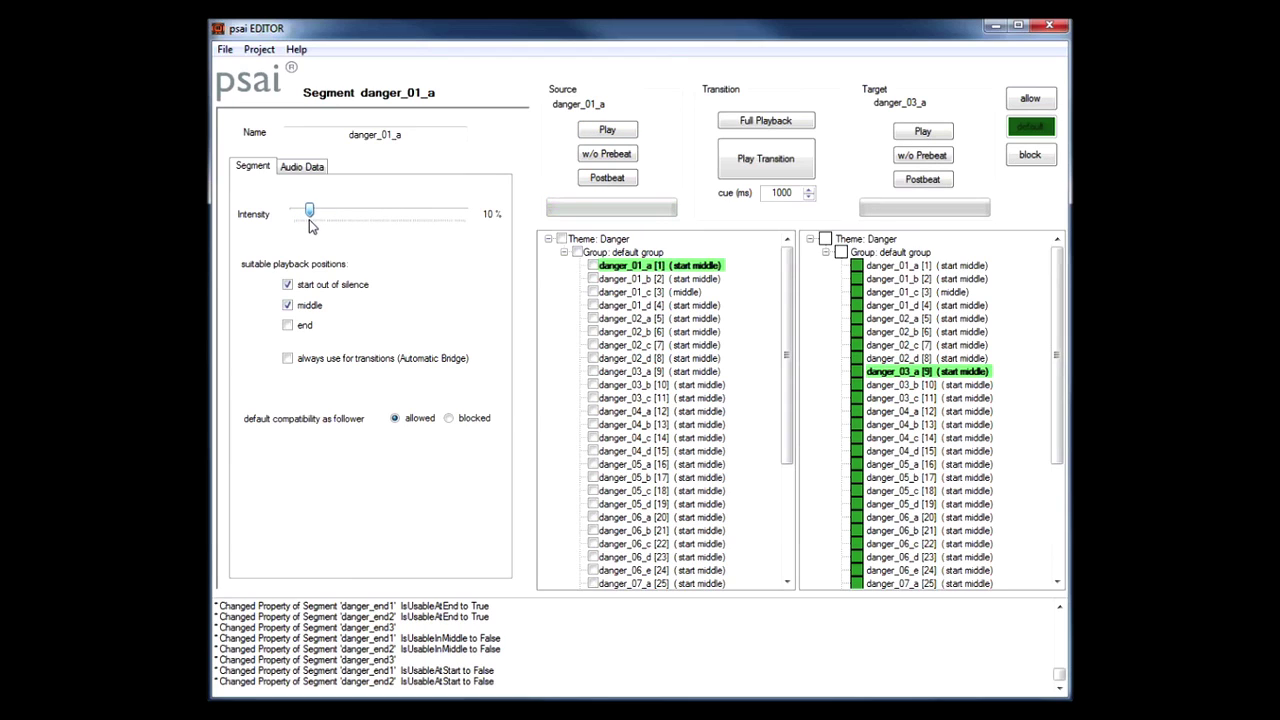
# Audition danger_05_a, then audition danger_09_a and raise its intensity to about 95%.
pyautogui.moveTo(787, 285); pyautogui.dragTo(787, 373)
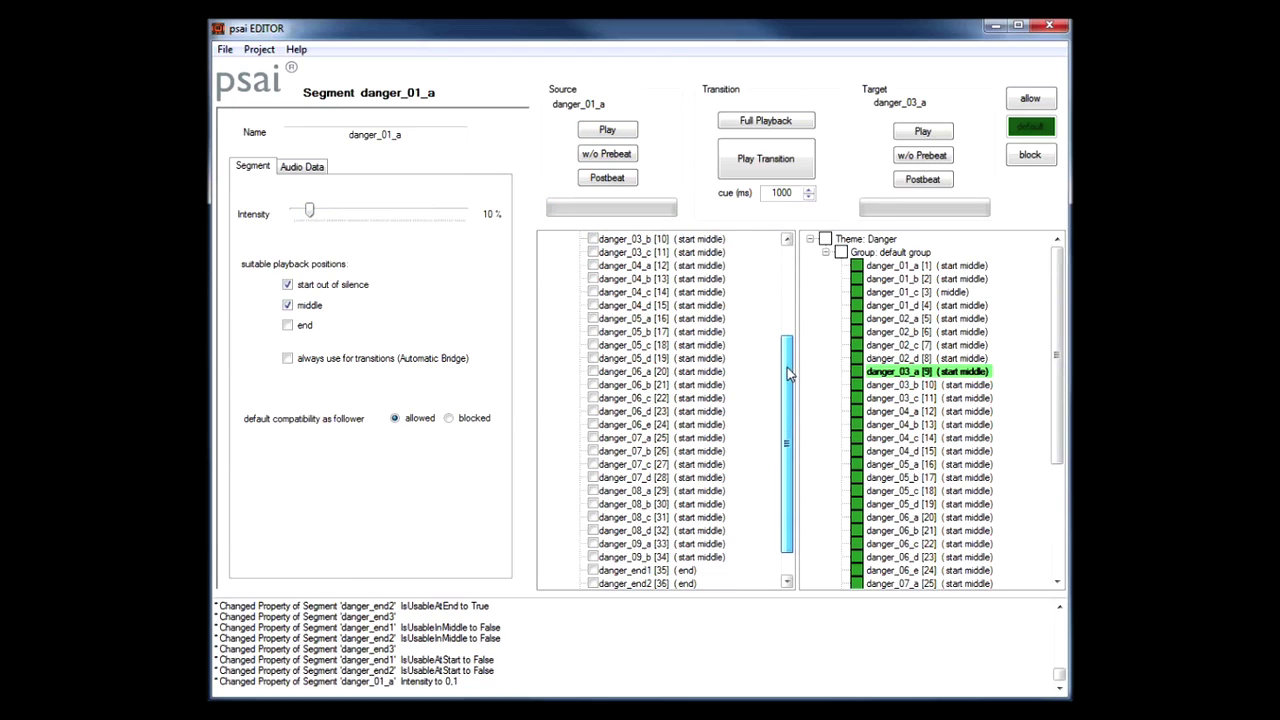
pyautogui.click(690, 318)
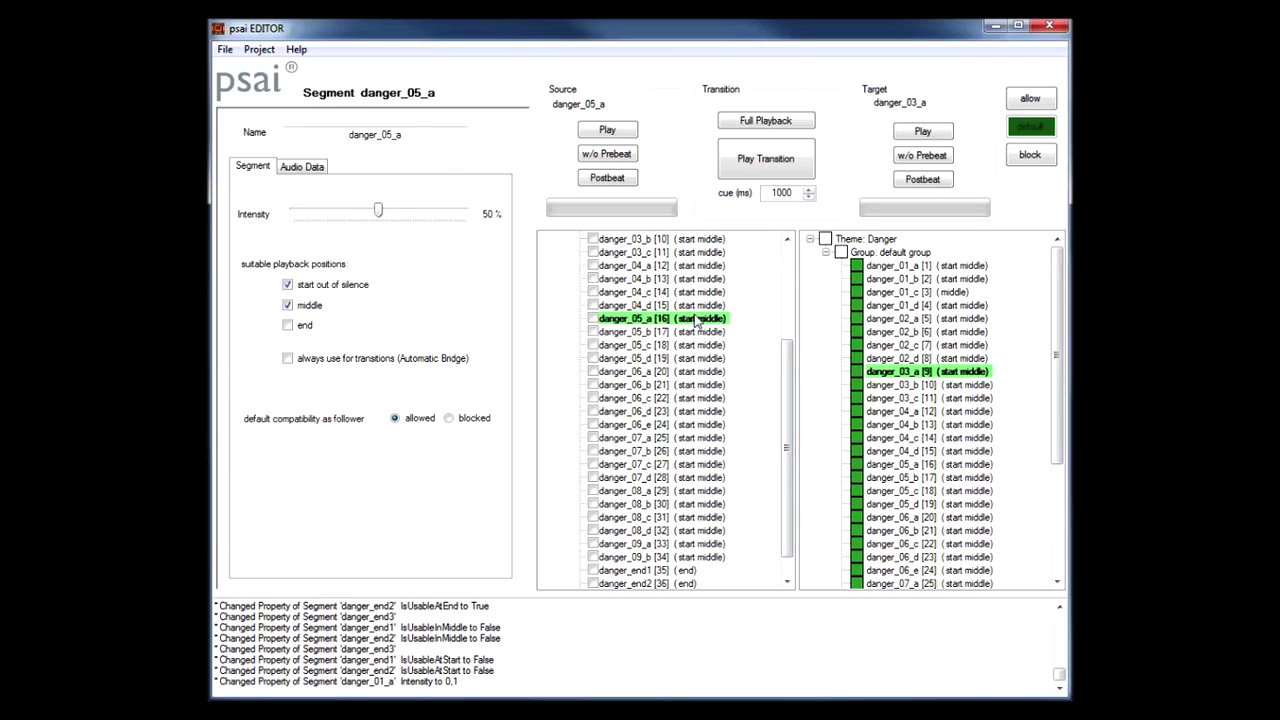
pyautogui.click(610, 132)
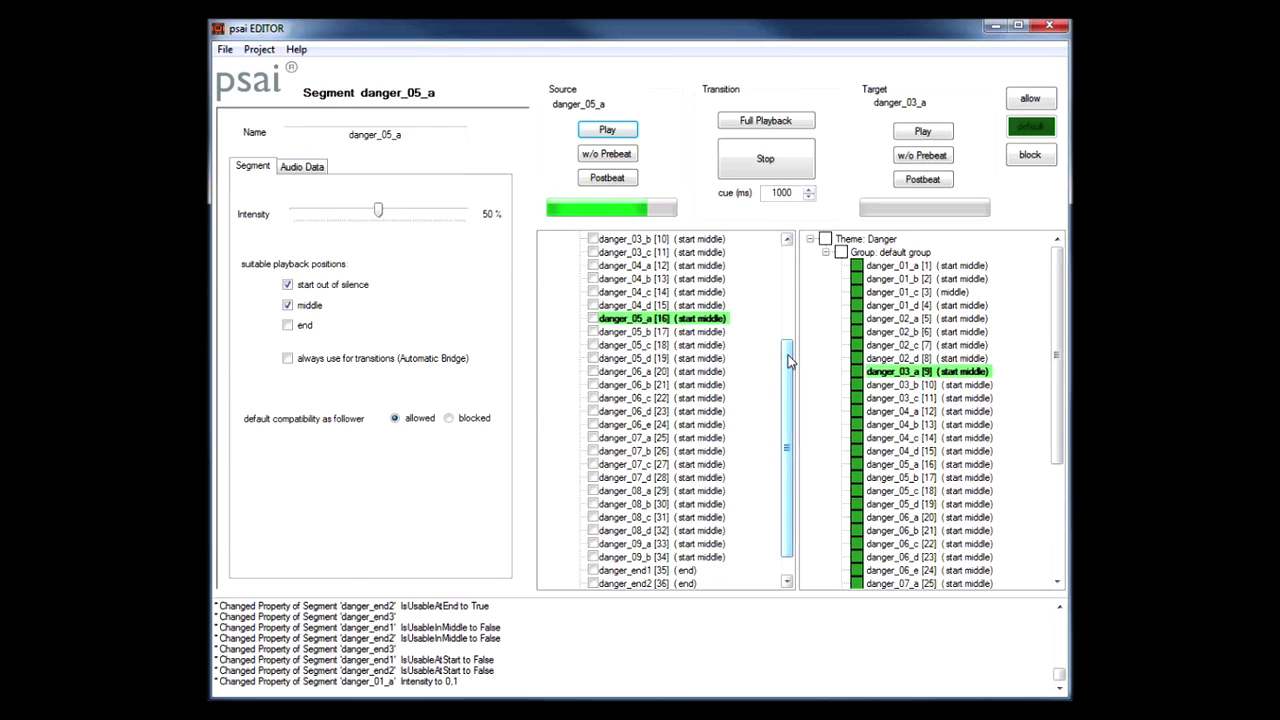
pyautogui.scroll(-1, 790, 405)
pyautogui.click(695, 518)
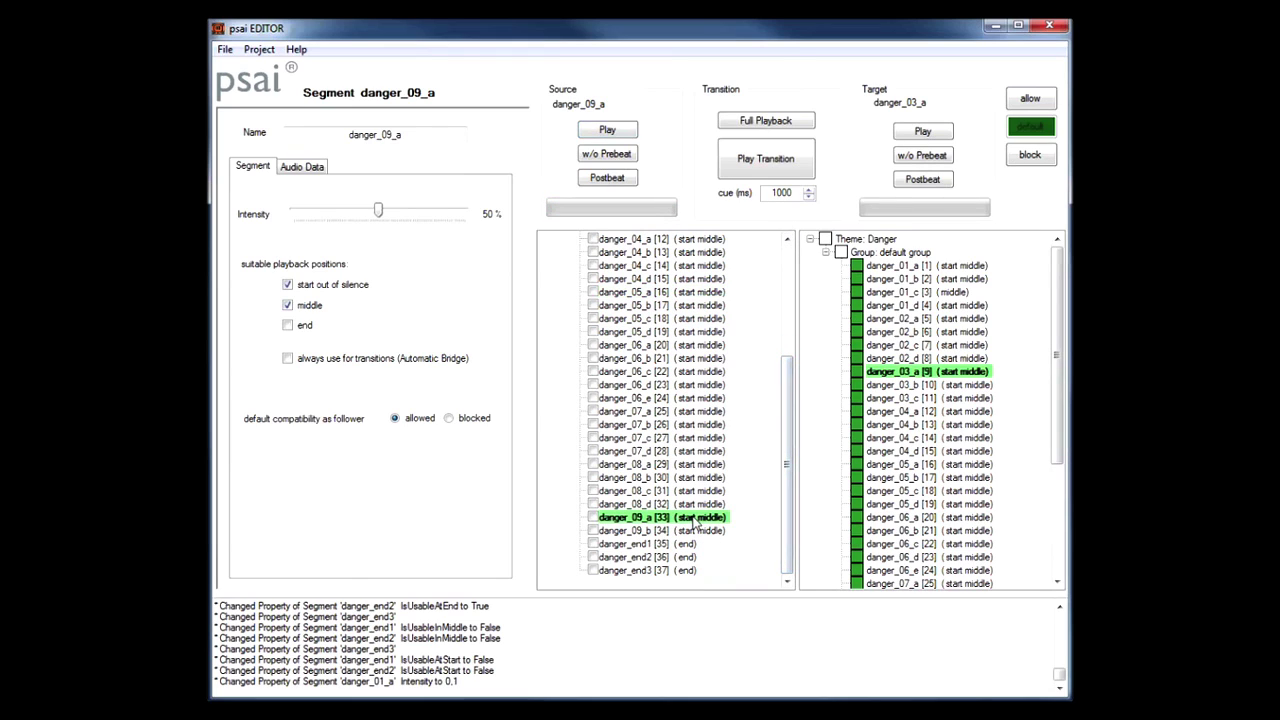
pyautogui.click(634, 135)
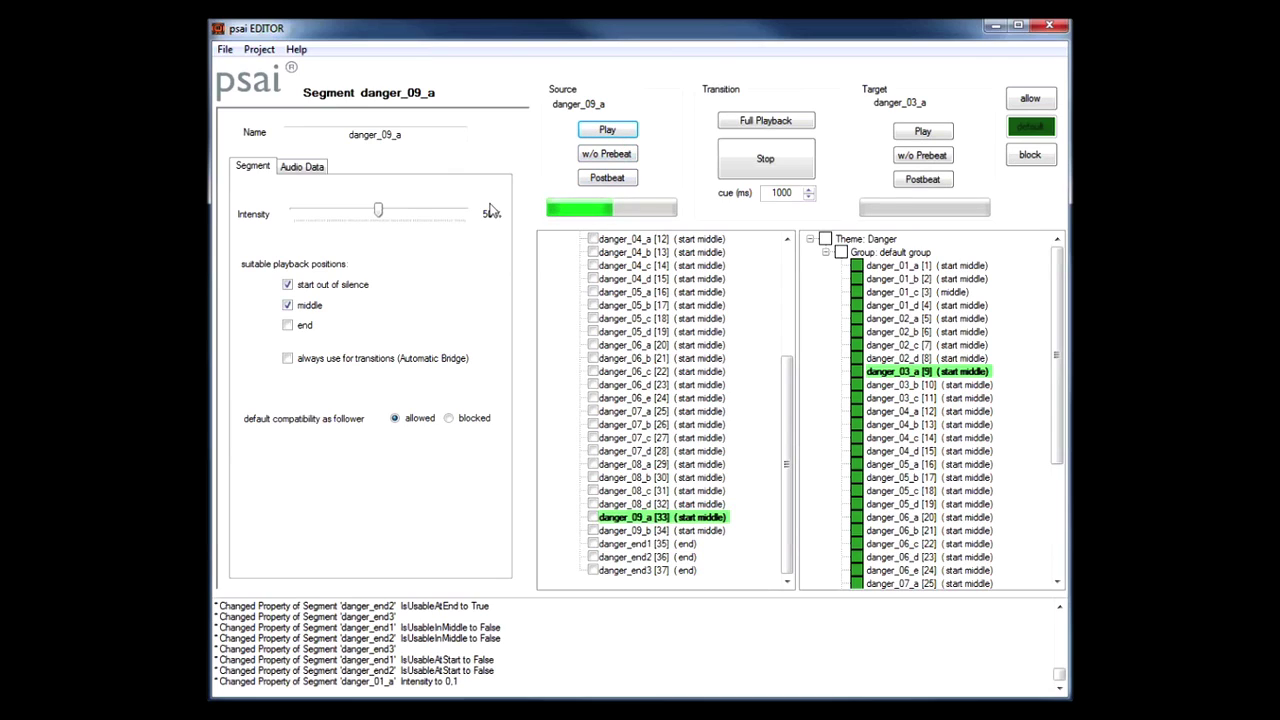
pyautogui.click(380, 212)
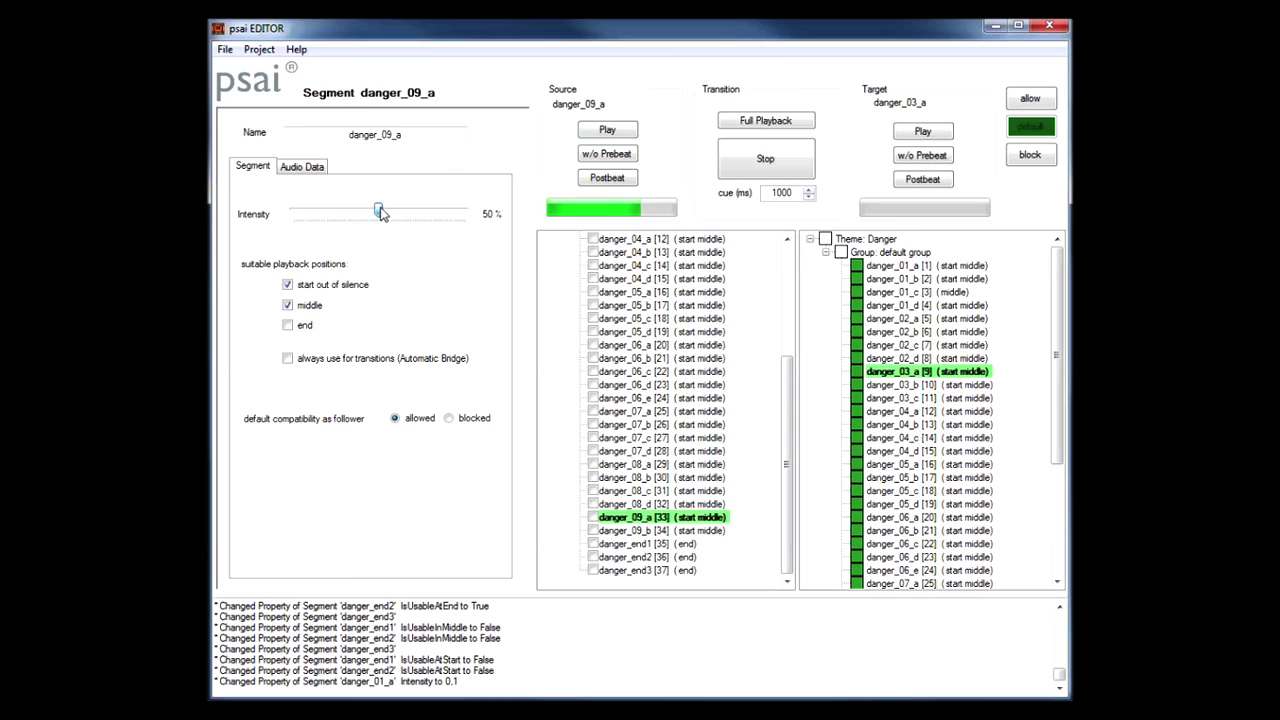
pyautogui.moveTo(380, 212); pyautogui.dragTo(459, 239)
# Raise danger_09_b's intensity to 95%.
pyautogui.click(643, 530)
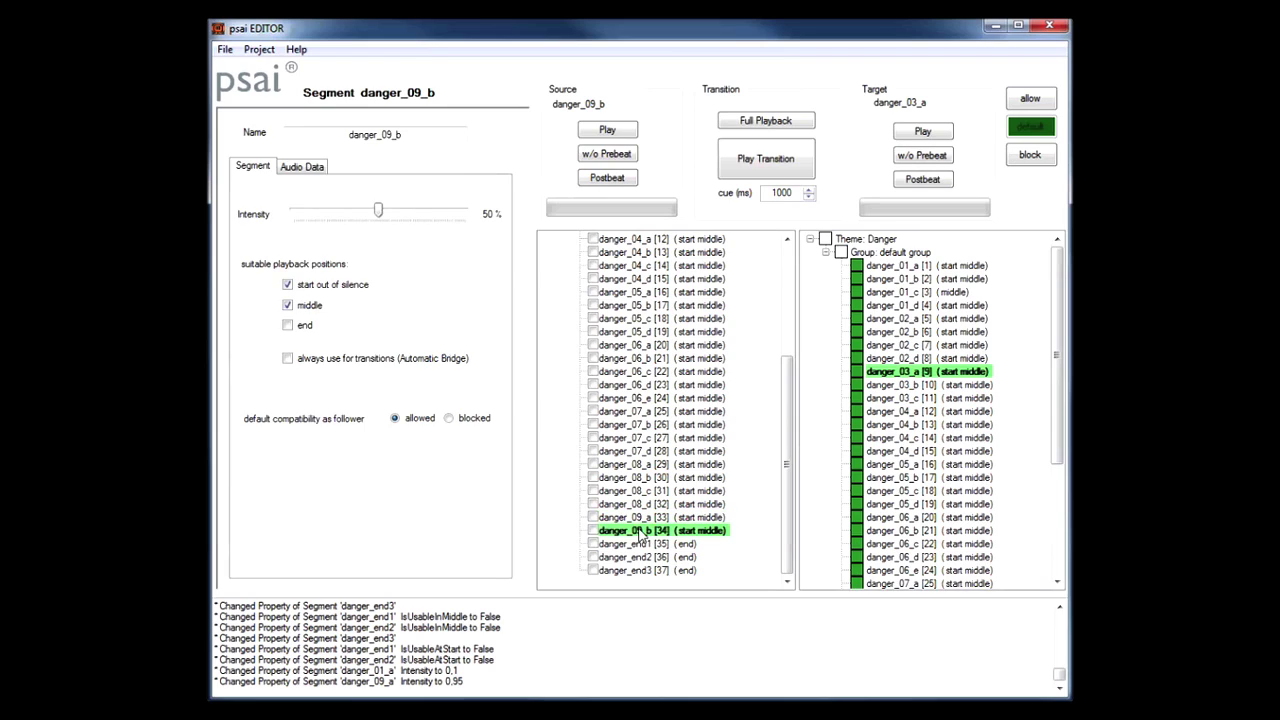
pyautogui.moveTo(383, 215); pyautogui.dragTo(459, 249)
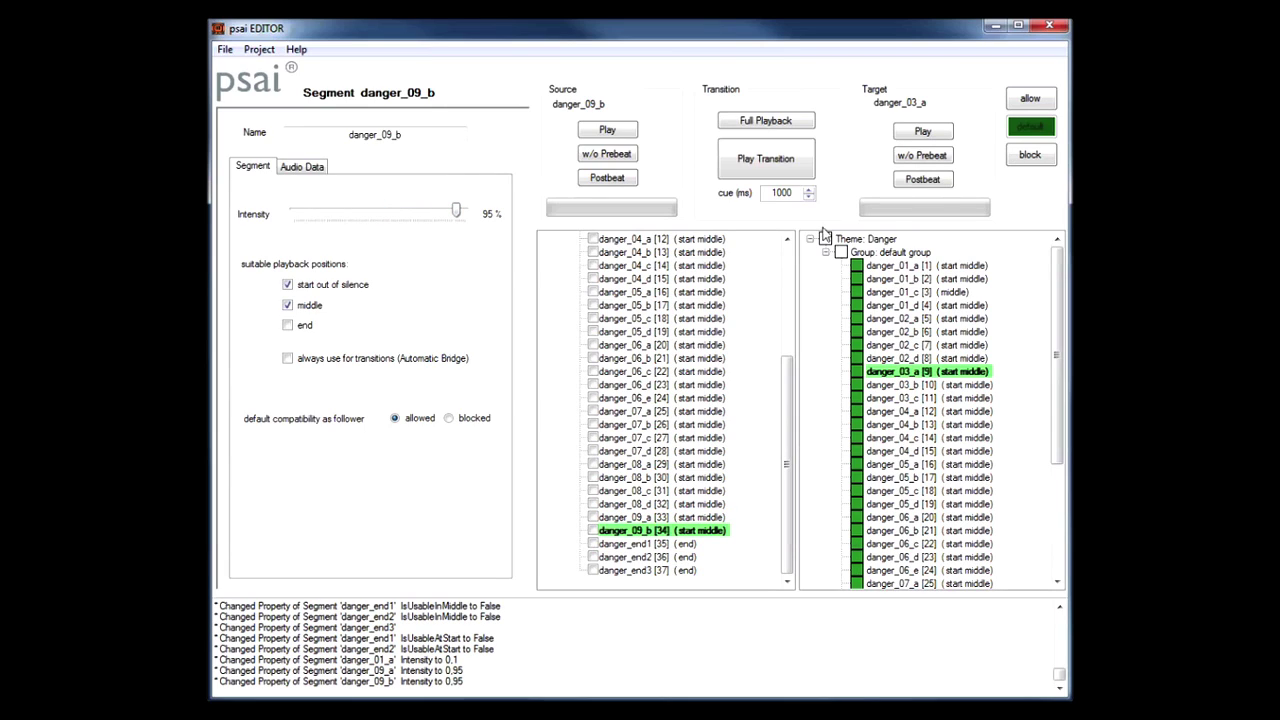
pyautogui.moveTo(788, 385); pyautogui.dragTo(795, 248)
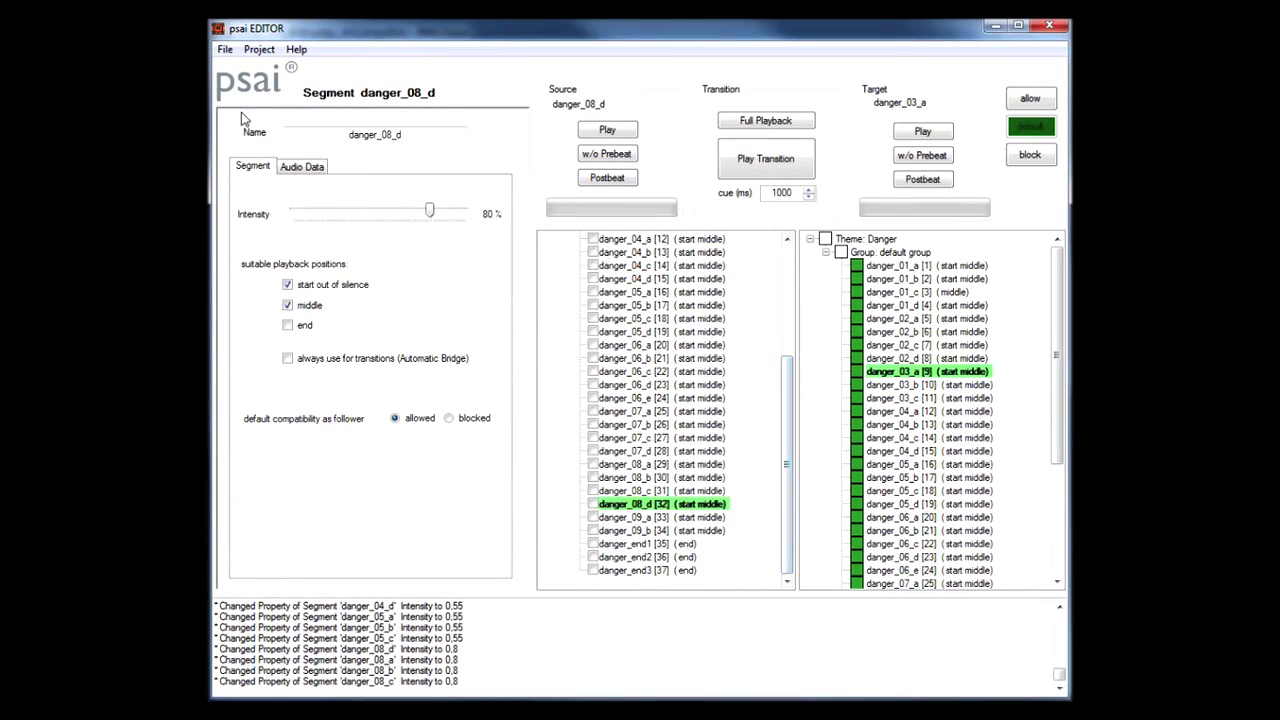
pyautogui.click(225, 52)
# Start Build Soundbank for Unity and browse to the 4-0_AngryBots project's Assets\Resources folder.
pyautogui.click(262, 178)
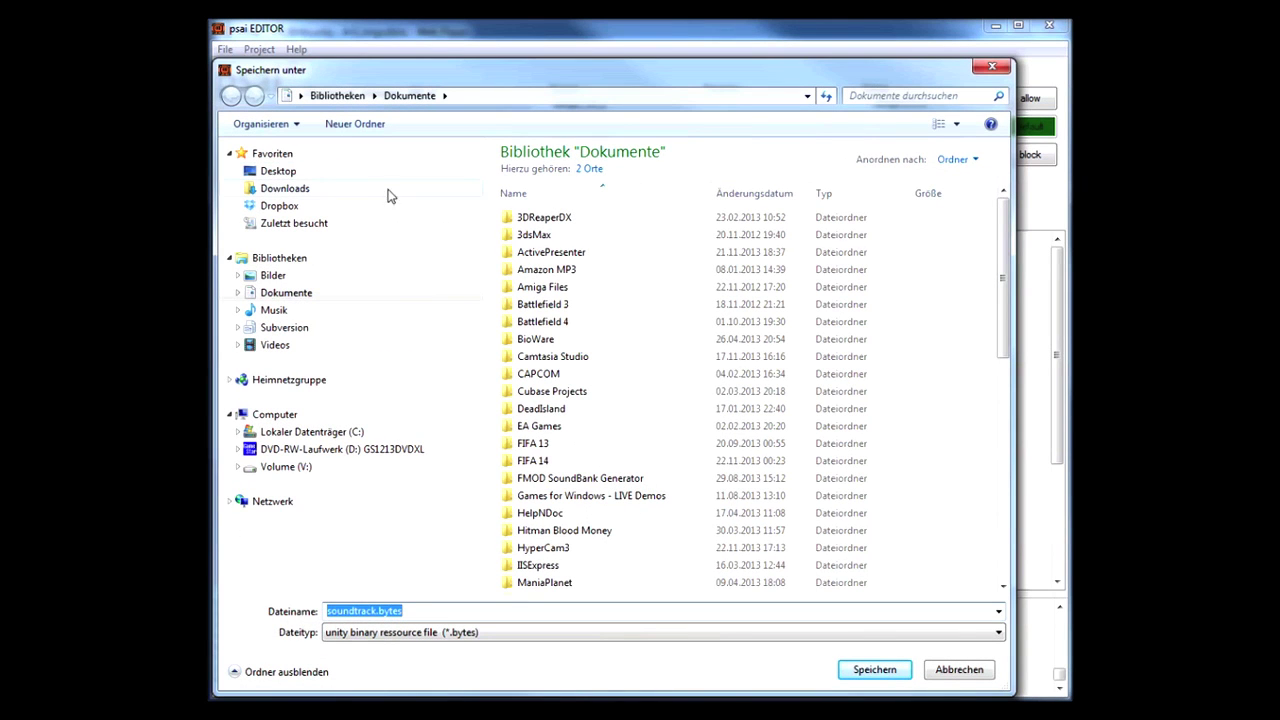
pyautogui.click(288, 294)
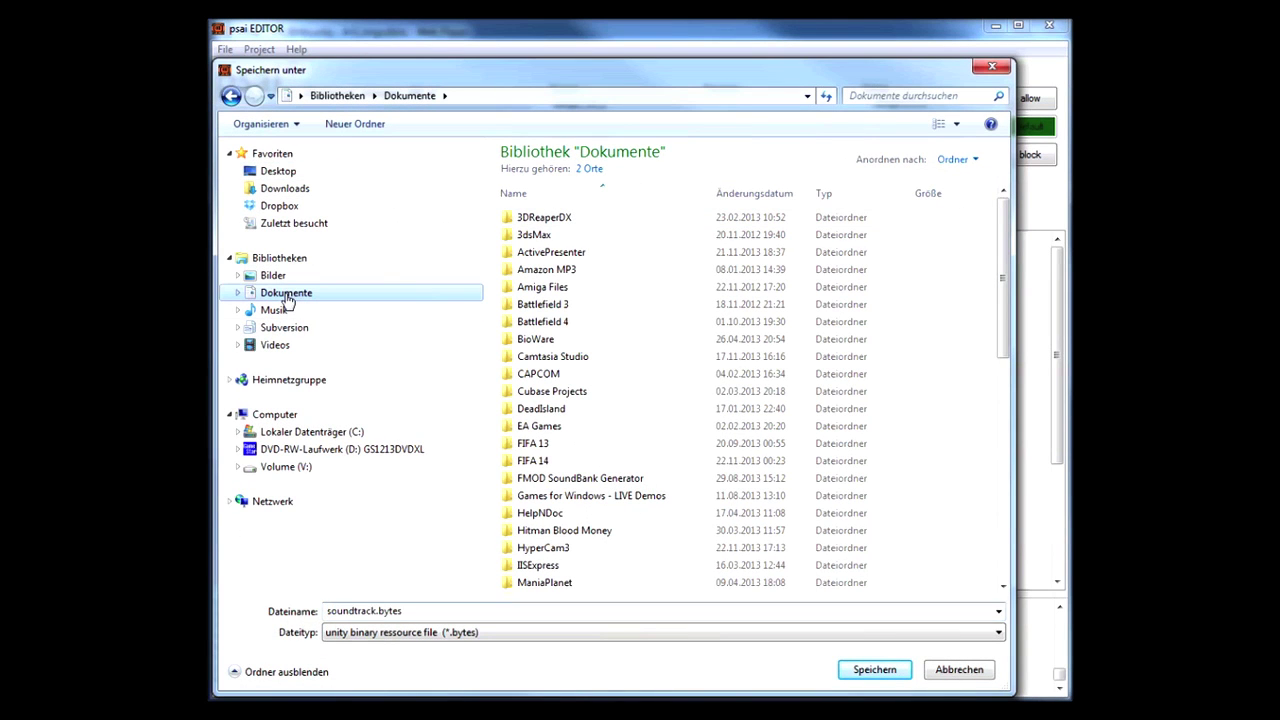
pyautogui.click(293, 437)
pyautogui.doubleClick(530, 190)
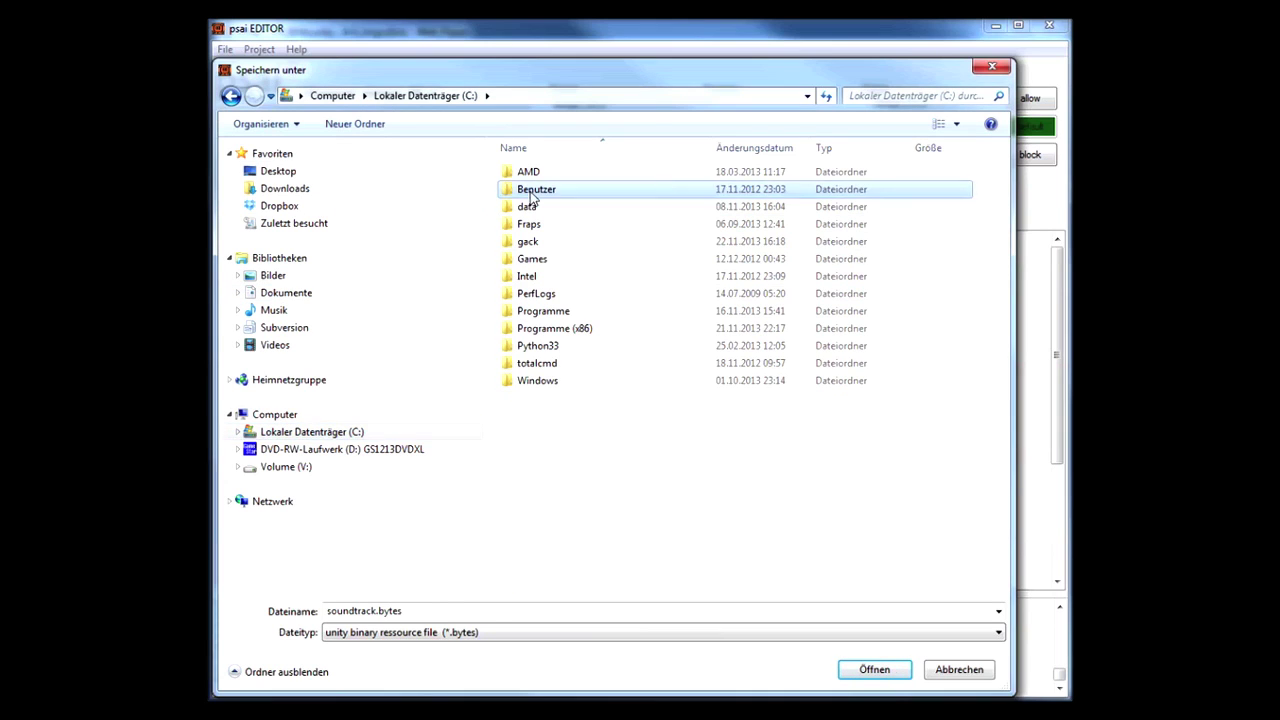
pyautogui.doubleClick(547, 179)
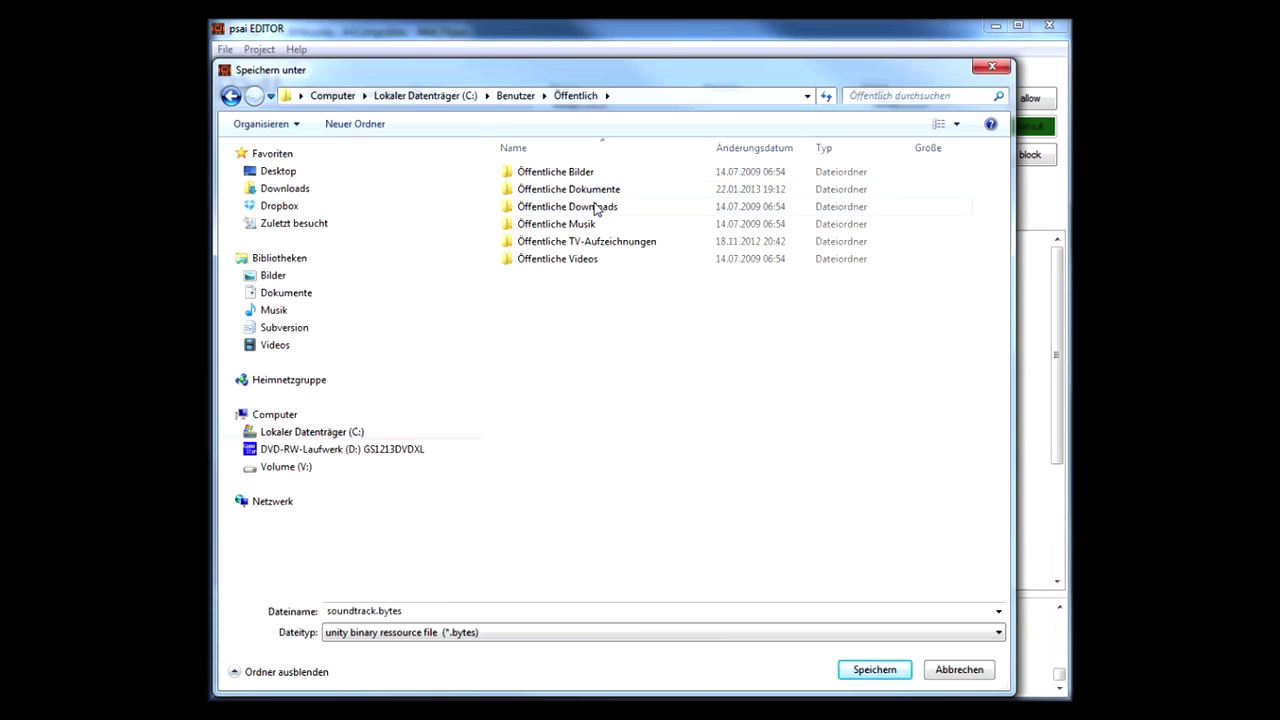
pyautogui.doubleClick(593, 191)
pyautogui.doubleClick(563, 208)
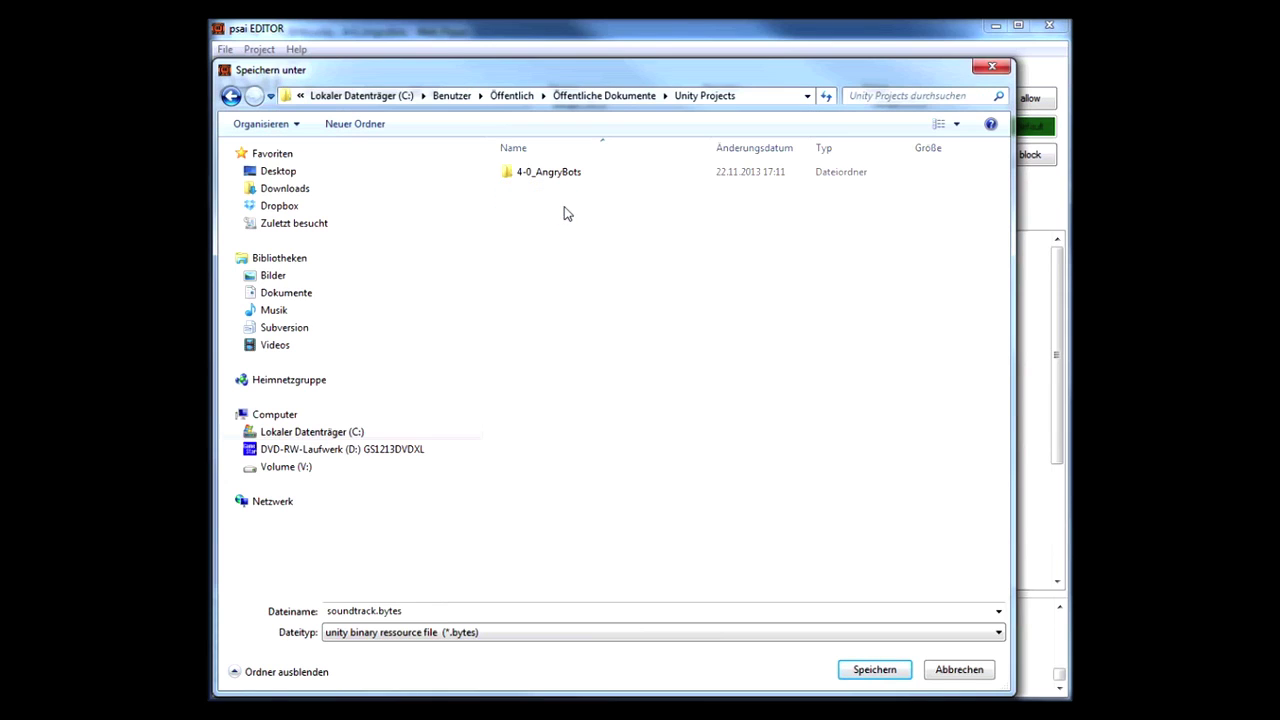
pyautogui.click(573, 180)
pyautogui.doubleClick(572, 174)
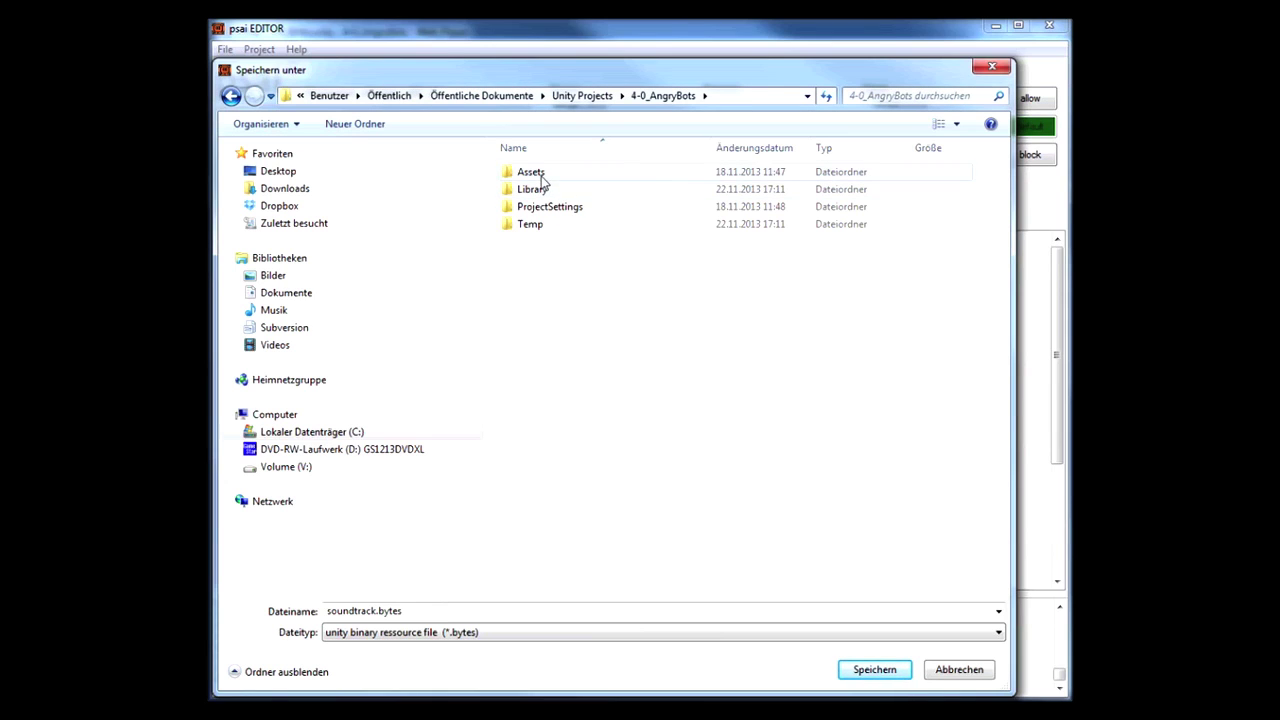
pyautogui.doubleClick(542, 176)
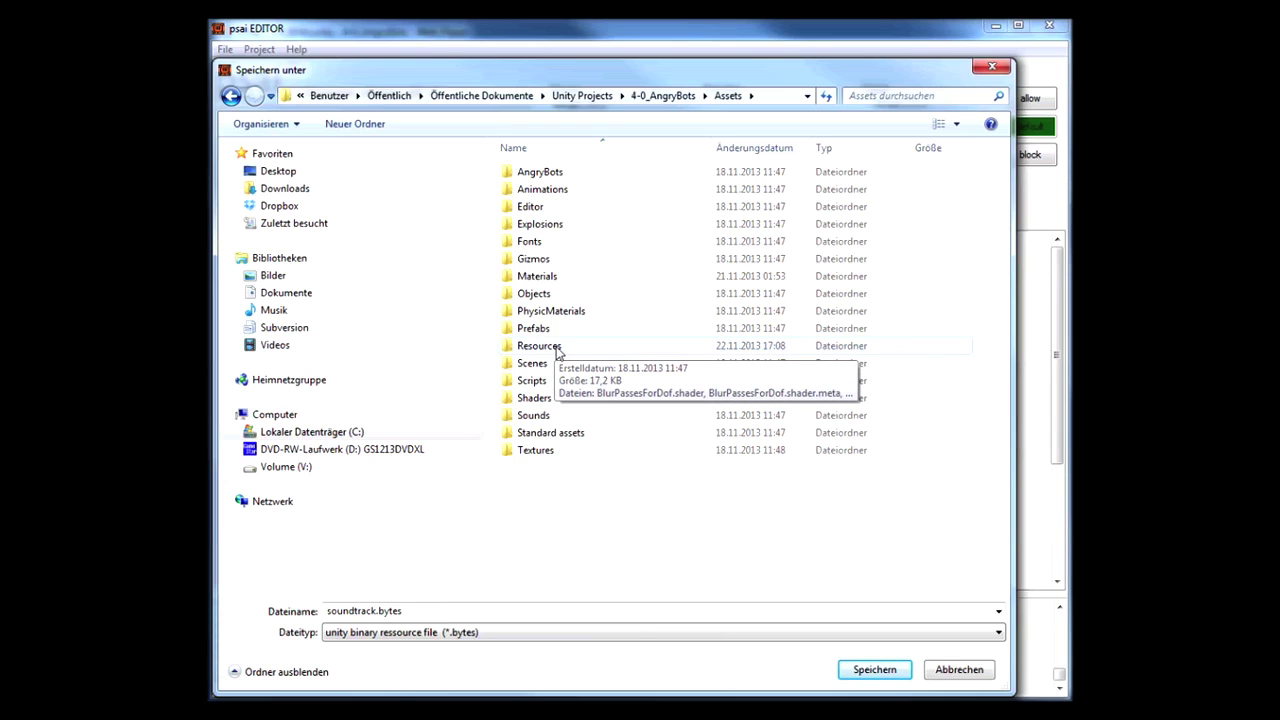
pyautogui.doubleClick(557, 349)
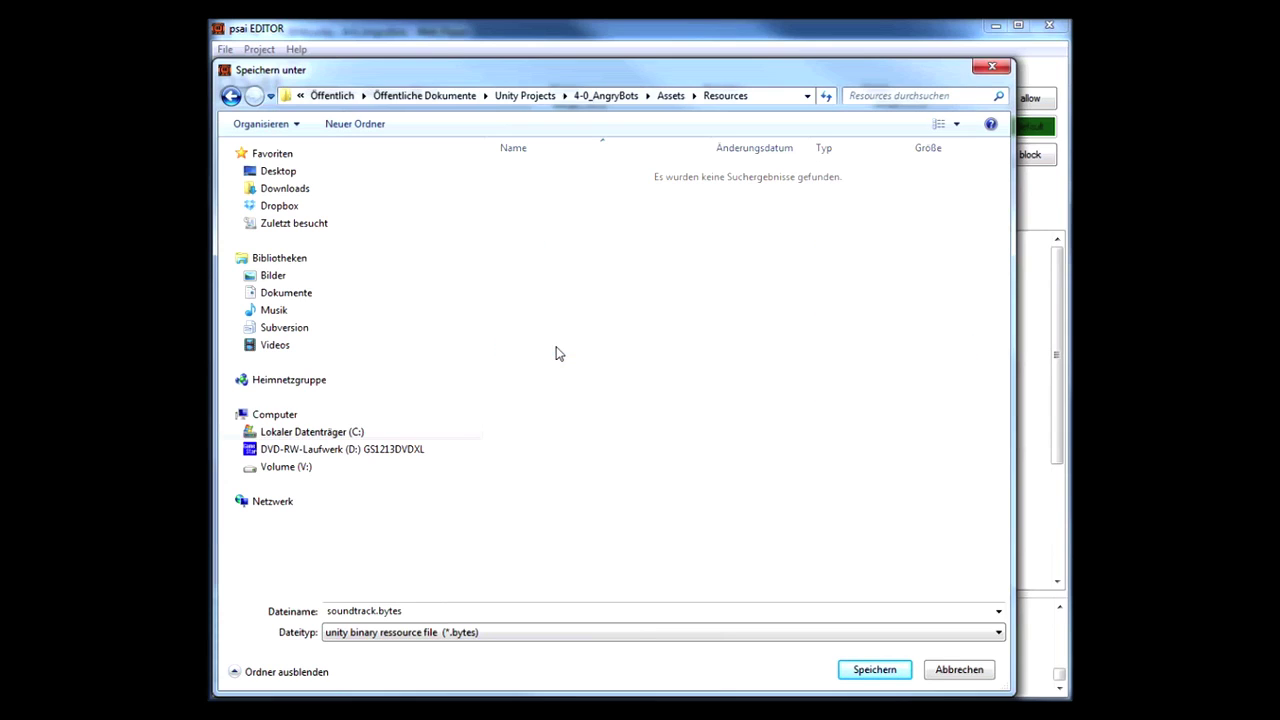
# Create a mySoundtrack folder in Resources and save soundtrack.bytes into it.
pyautogui.rightClick(551, 269)
pyautogui.moveTo(606, 488)
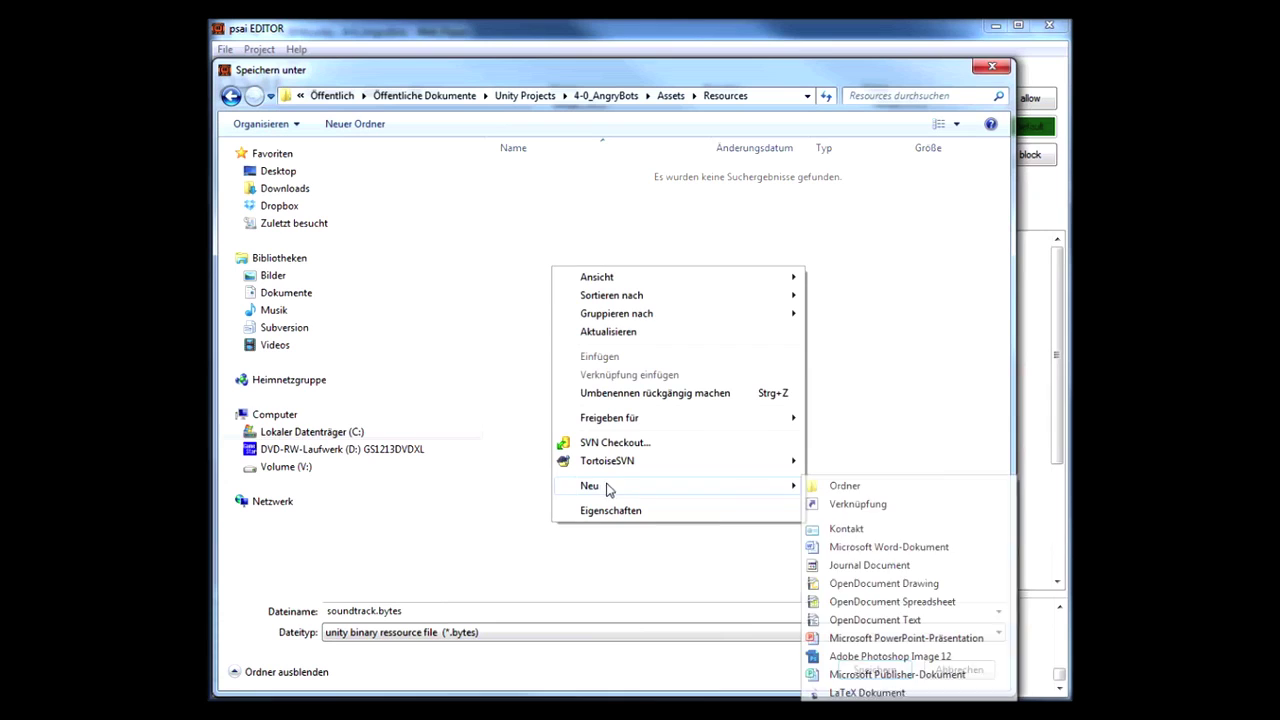
pyautogui.click(884, 488)
pyautogui.write('my')
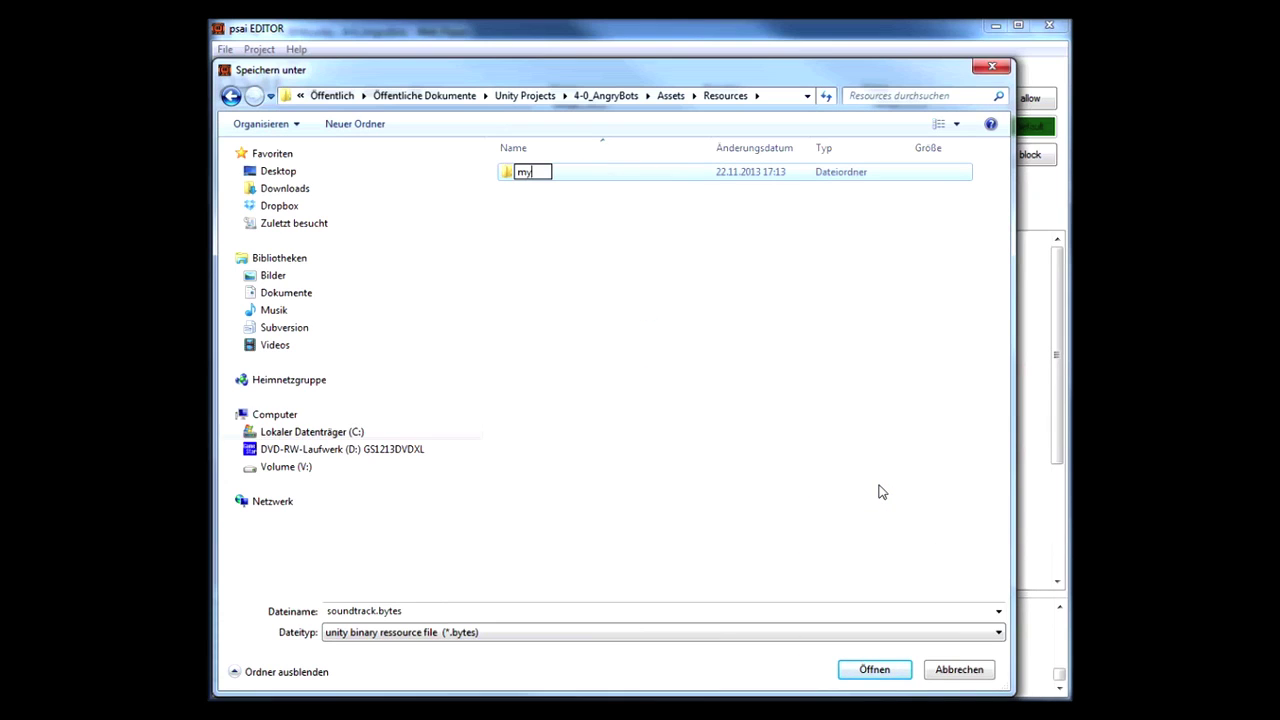
pyautogui.write('Soundtrack')
pyautogui.press('Return')
pyautogui.doubleClick(582, 174)
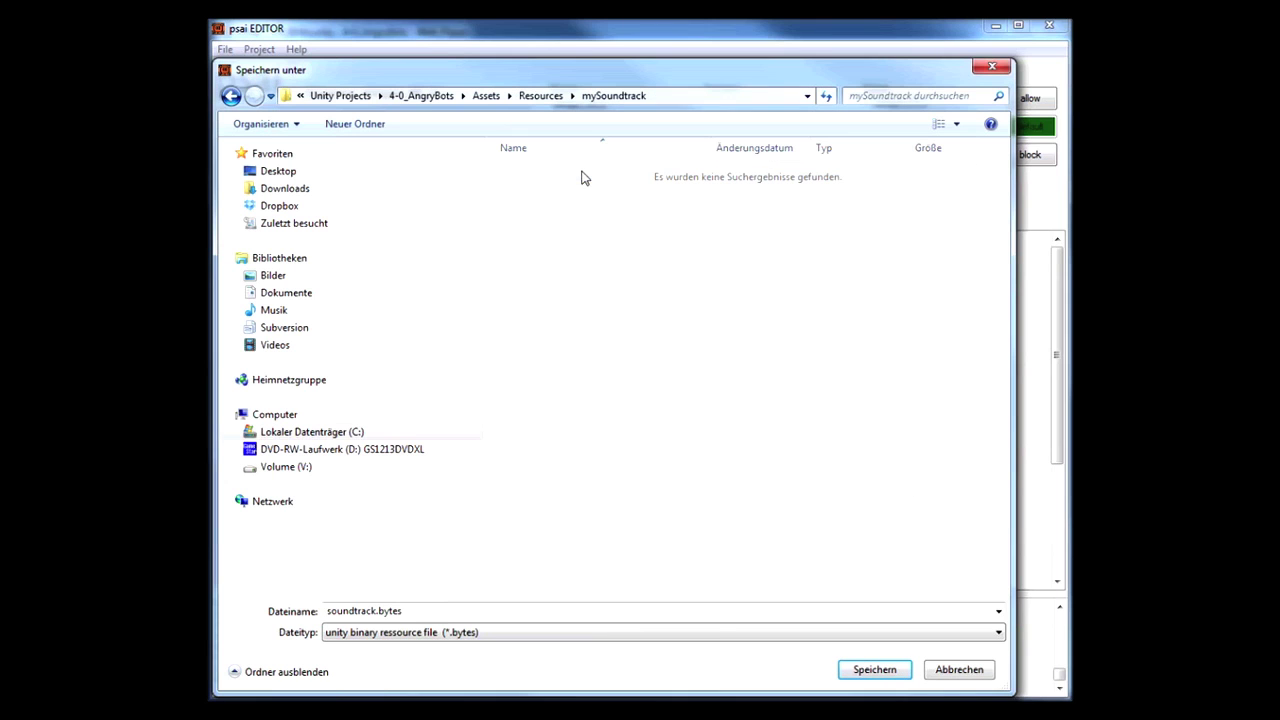
pyautogui.click(897, 676)
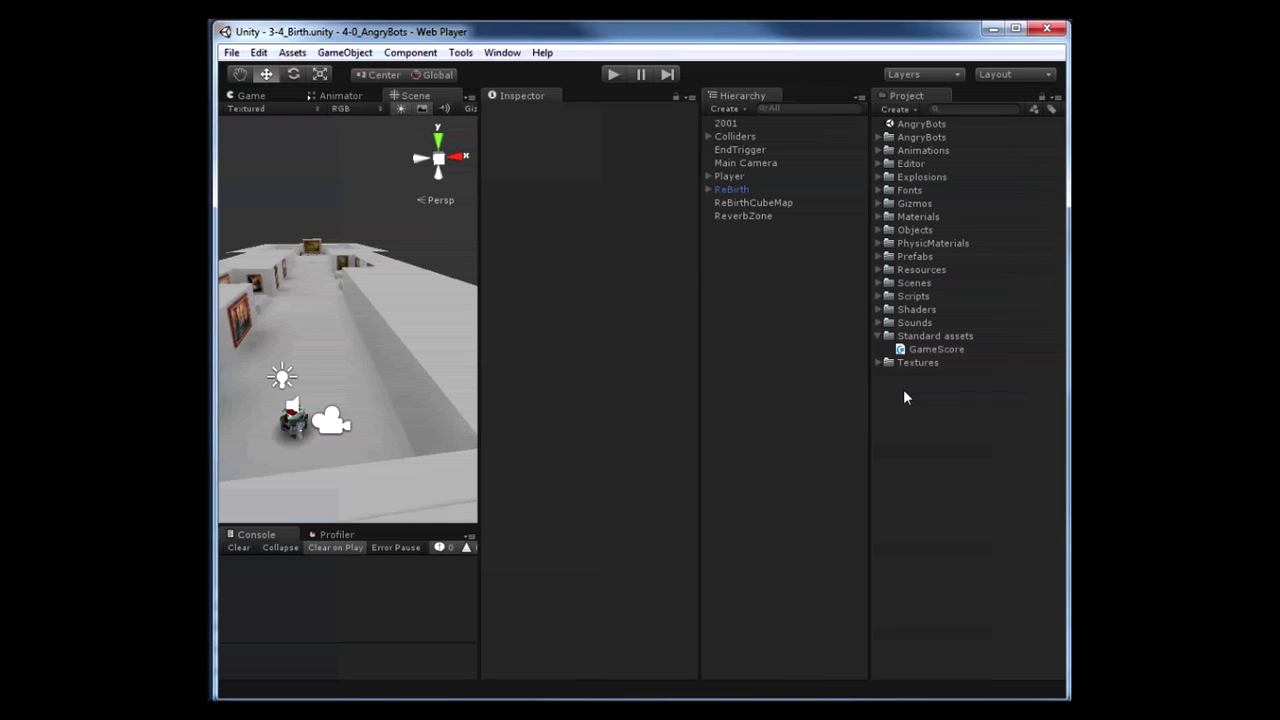
# Expand Resources > mySoundtrack > wav in Unity's Project panel and select danger_01_a.
pyautogui.click(878, 271)
pyautogui.click(890, 337)
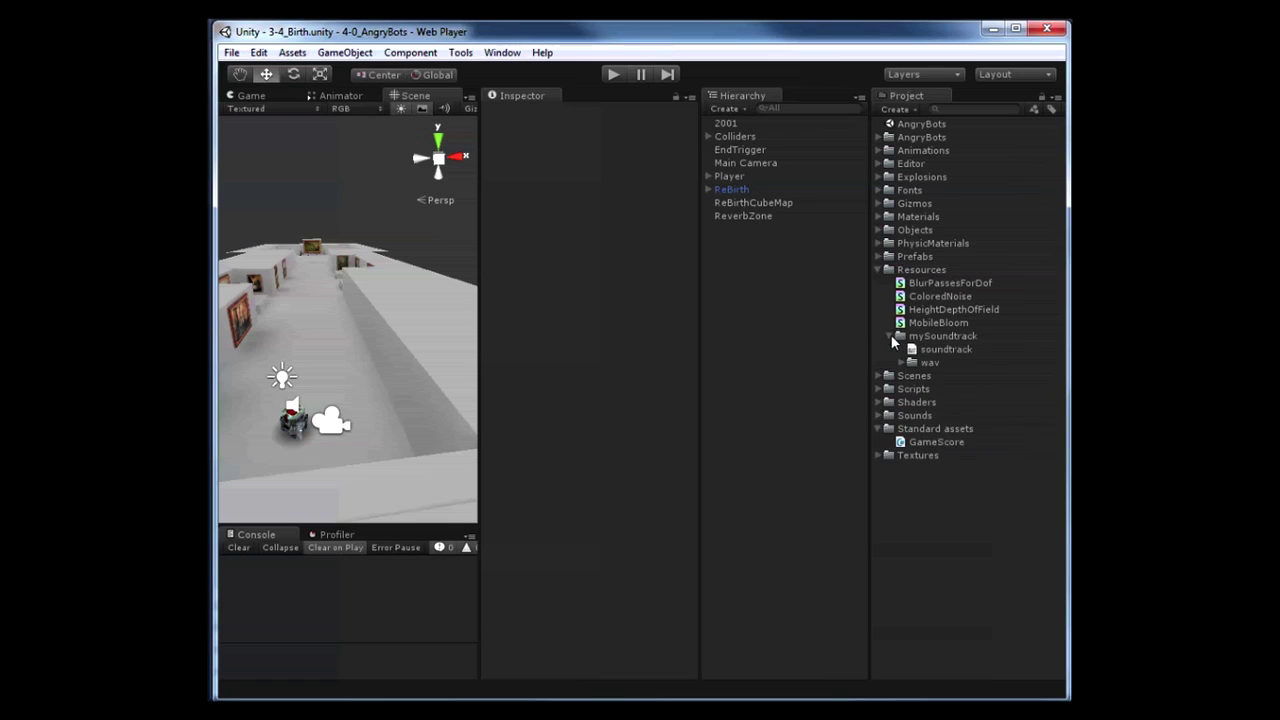
pyautogui.click(902, 362)
pyautogui.click(930, 375)
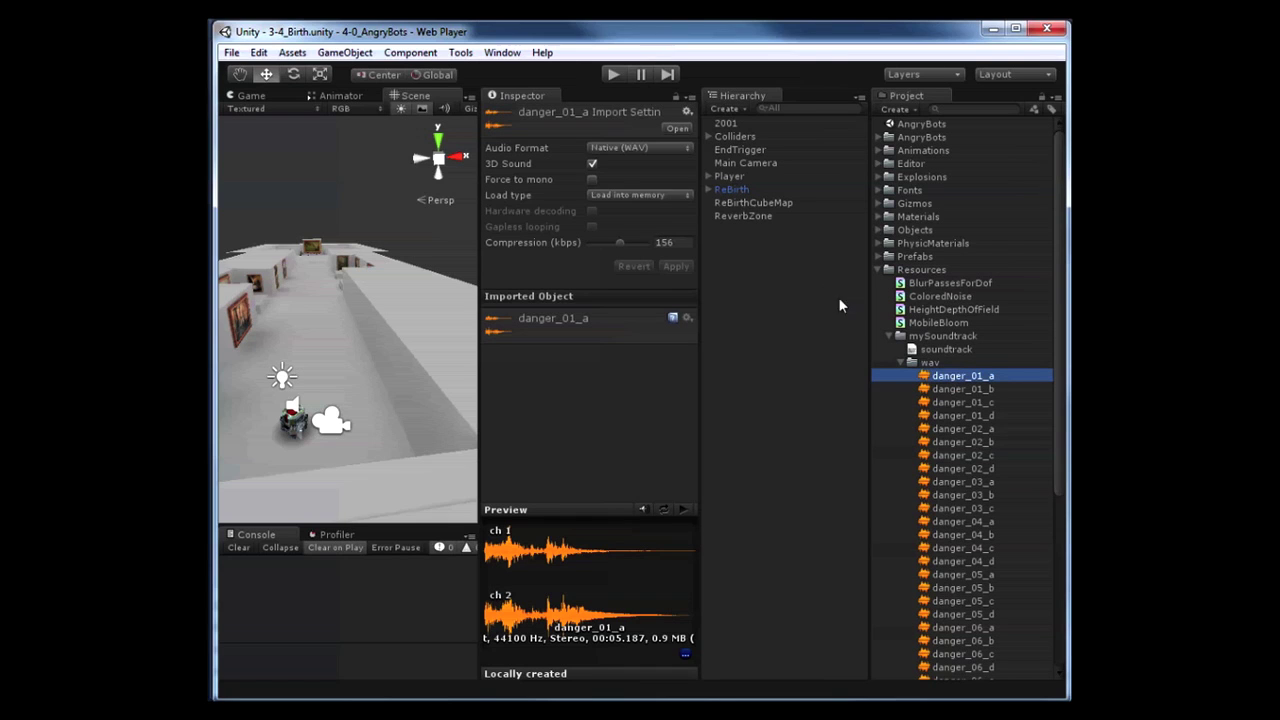
# Set danger_01_a to Stream from disc, turn off 3D Sound, and compress as Ogg Vorbis.
pyautogui.click(677, 198)
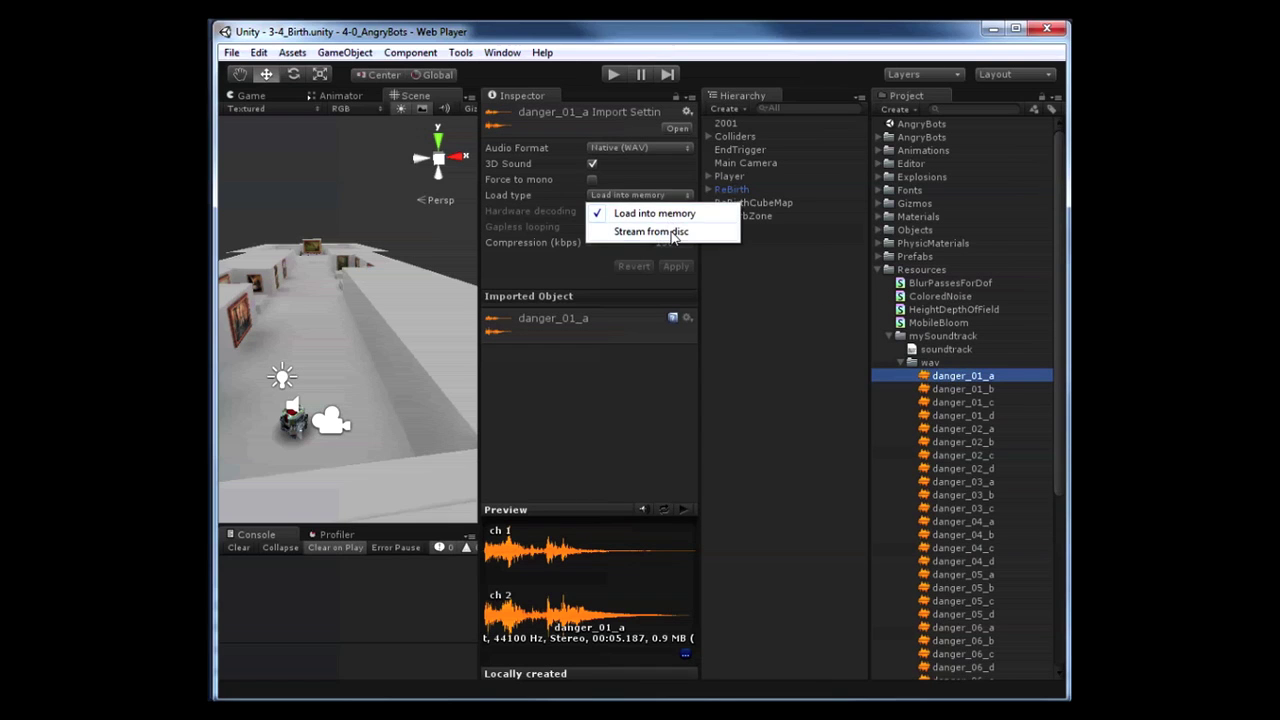
pyautogui.click(674, 233)
pyautogui.click(592, 164)
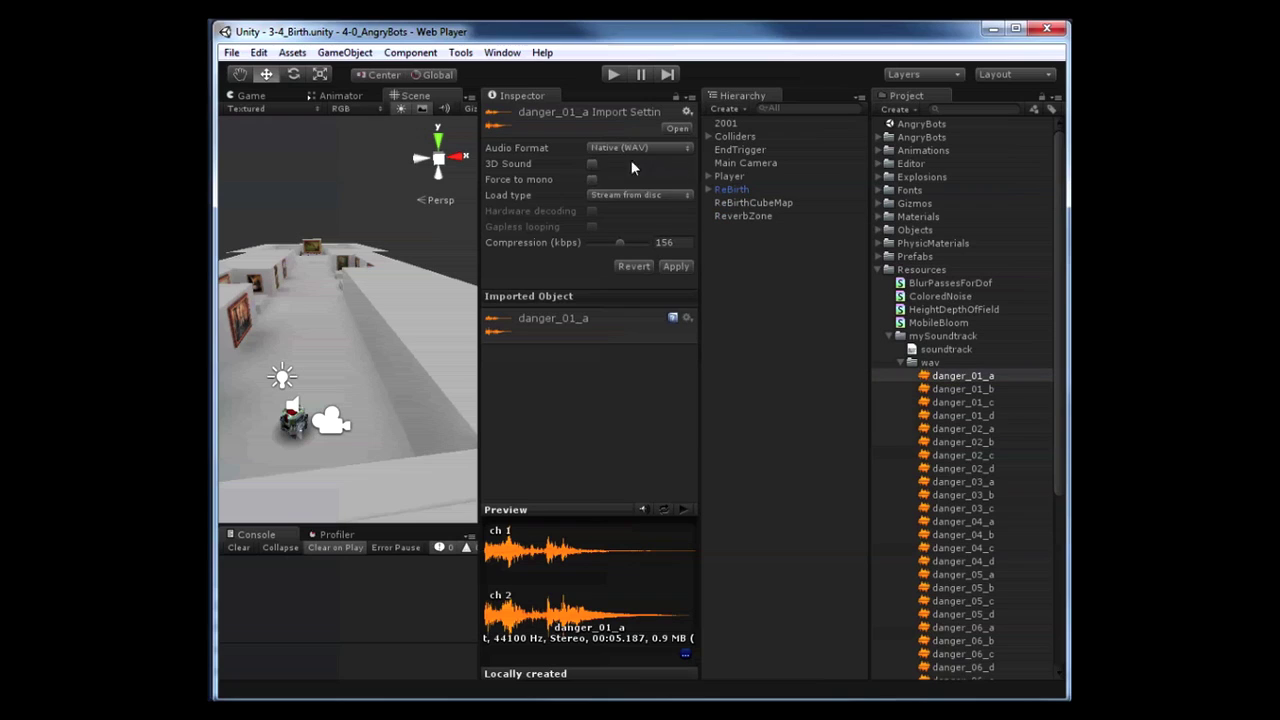
pyautogui.click(655, 148)
pyautogui.click(654, 184)
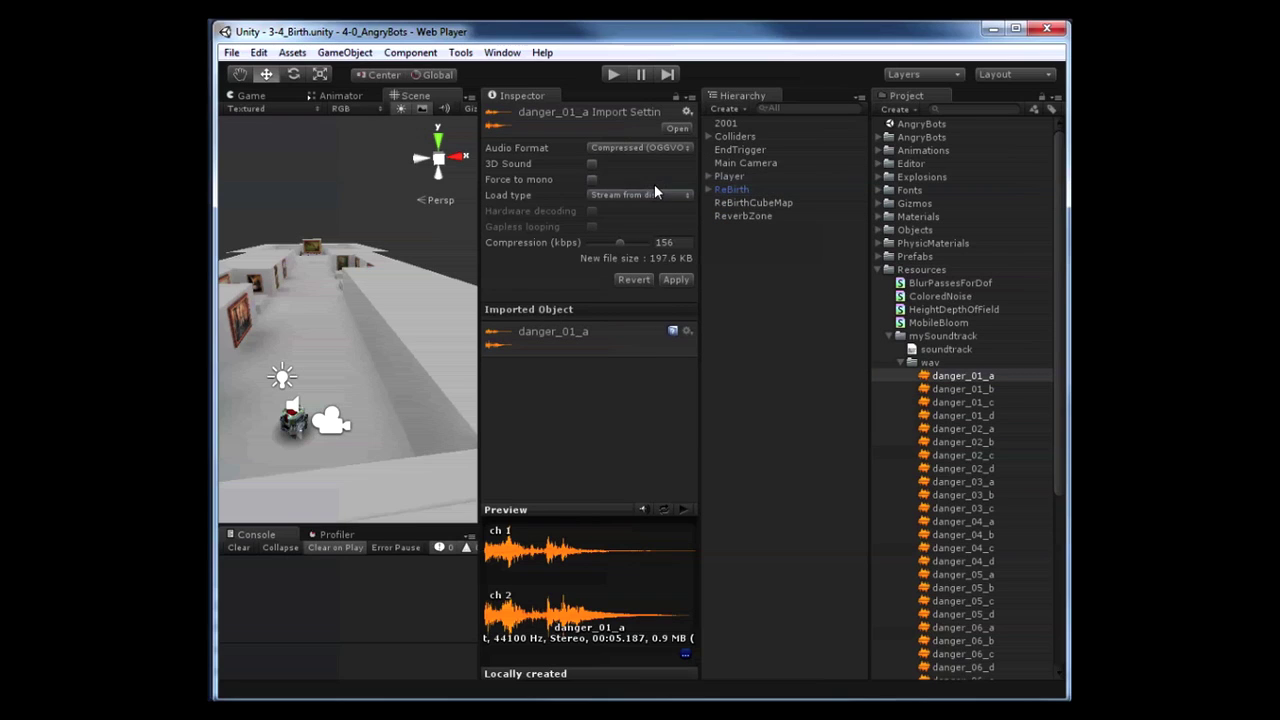